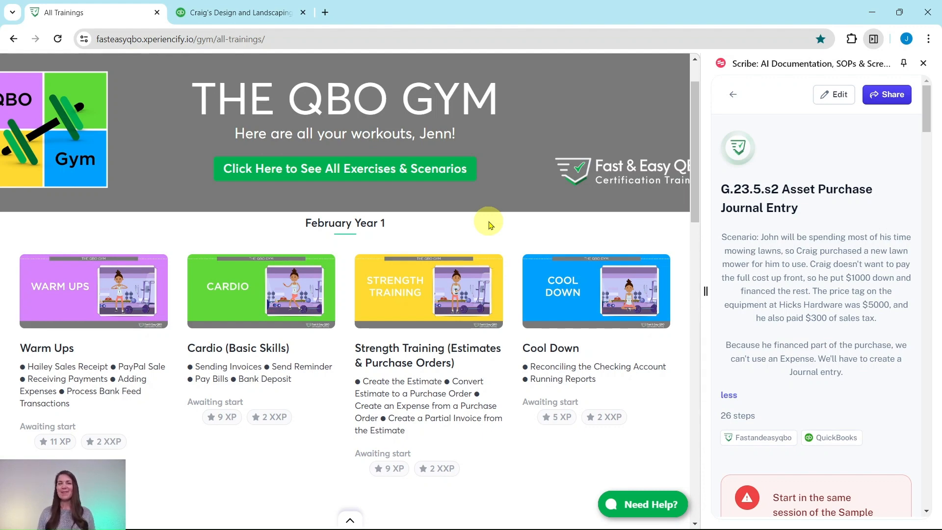
Open the May Year 1 Strength Training (Journal Entries) workout from the QBO Gym's list of trainings.
{"action": "scroll", "coordinate": [489, 226], "scroll_direction": "down", "scroll_amount": 12}
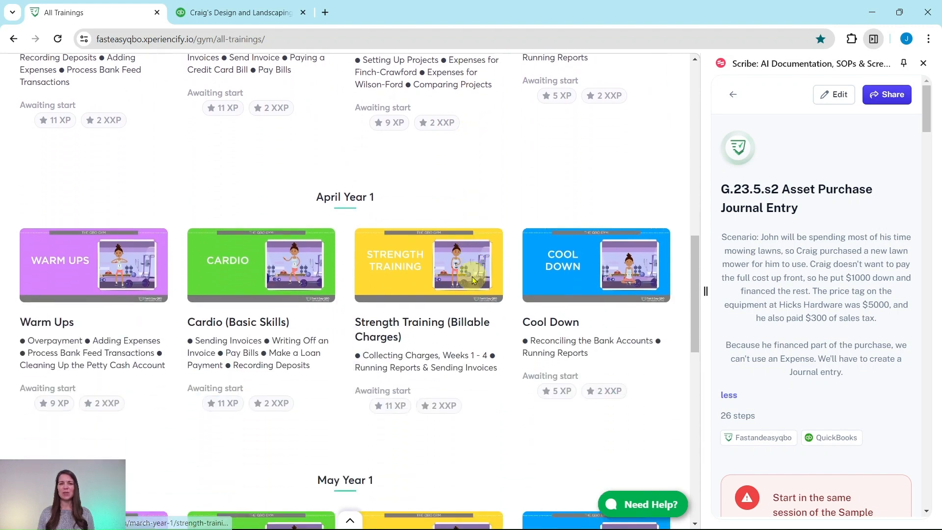
{"action": "scroll", "coordinate": [473, 279], "scroll_direction": "down", "scroll_amount": 5}
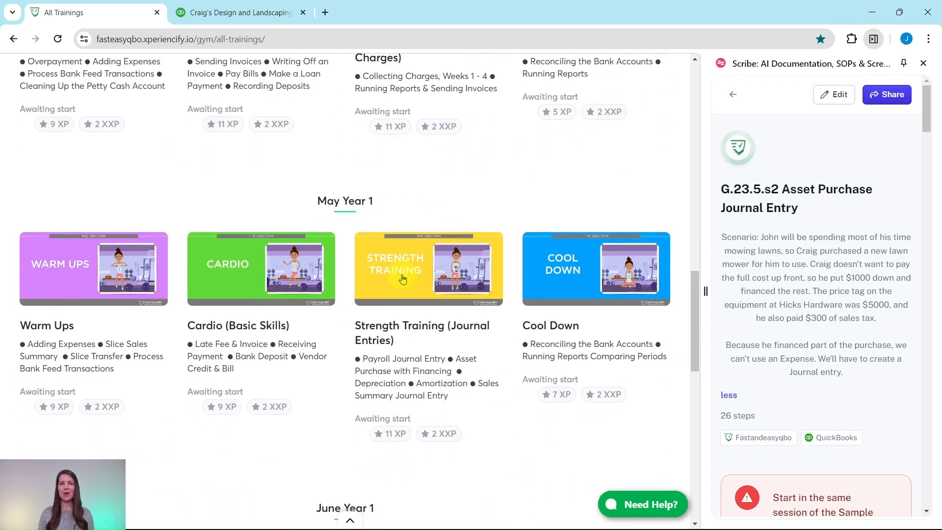
{"action": "left_click", "coordinate": [404, 279]}
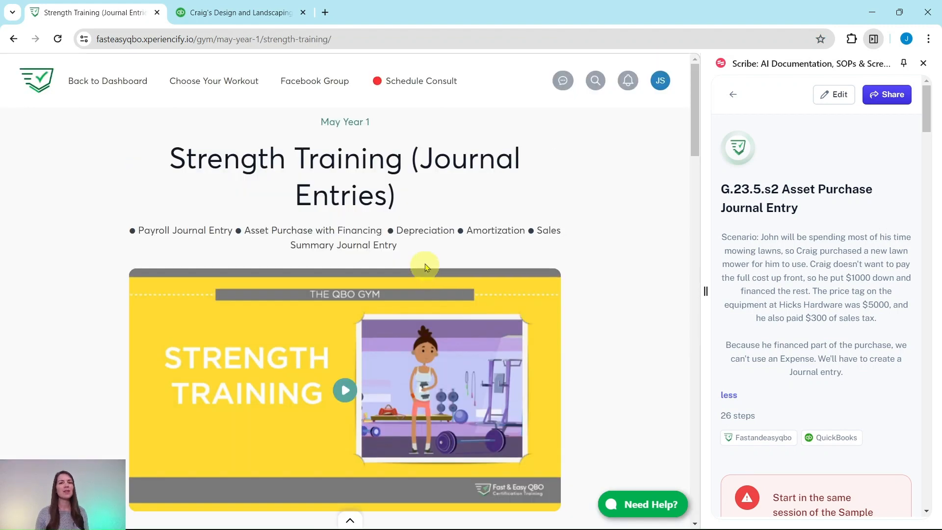
Look through the Strength Training lesson's quiz and hands-on practice exercises, including the asset purchase with financing exercise G.23.5.s2.
{"action": "scroll", "coordinate": [398, 201], "scroll_direction": "down", "scroll_amount": 4}
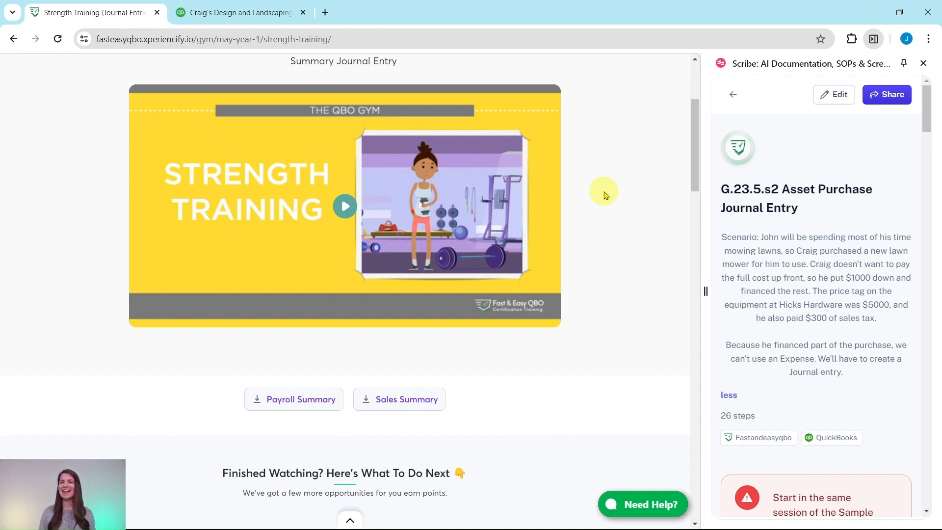
{"action": "scroll", "coordinate": [603, 189], "scroll_direction": "down", "scroll_amount": 9}
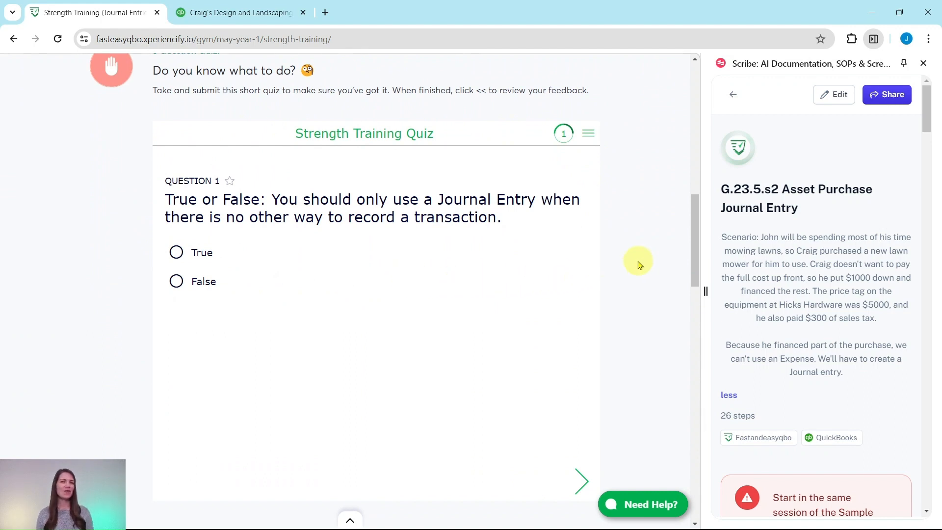
{"action": "scroll", "coordinate": [640, 265], "scroll_direction": "down", "scroll_amount": 9}
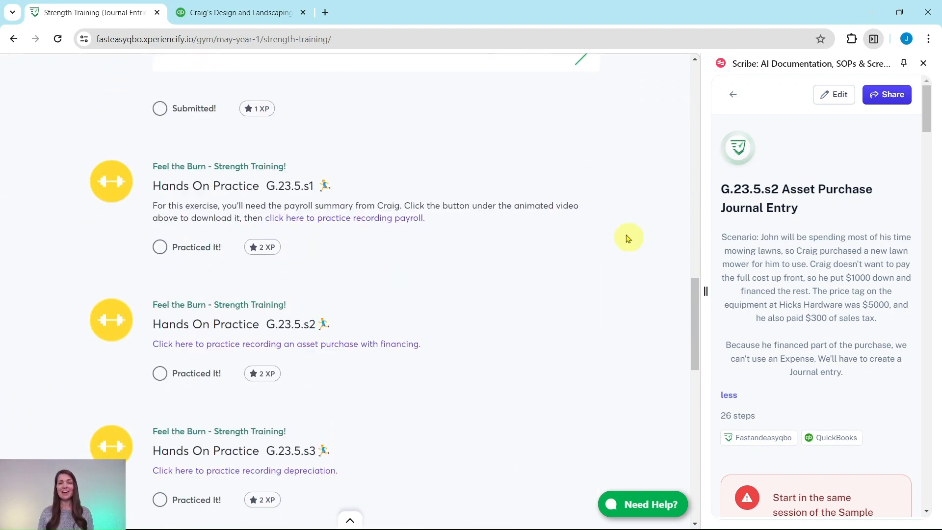
{"action": "scroll", "coordinate": [385, 248], "scroll_direction": "down", "scroll_amount": 4}
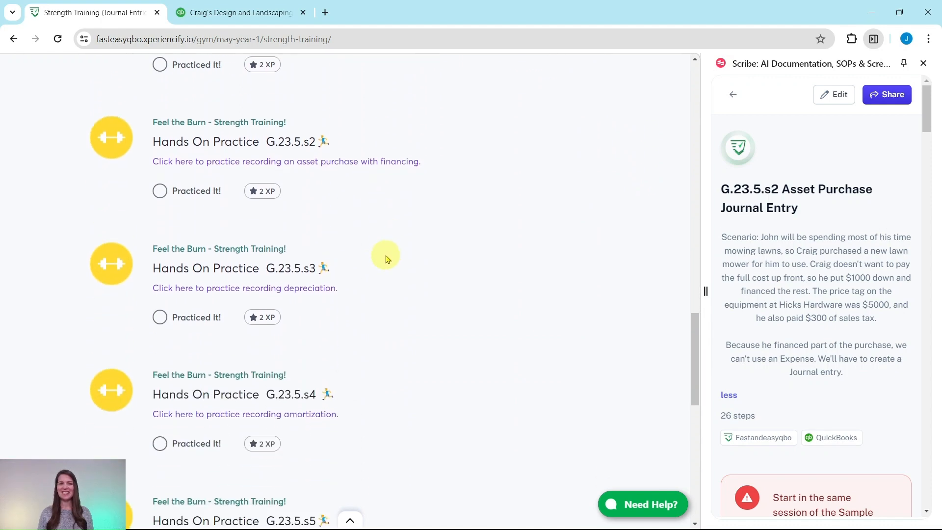
{"action": "scroll", "coordinate": [385, 258], "scroll_direction": "down", "scroll_amount": 9}
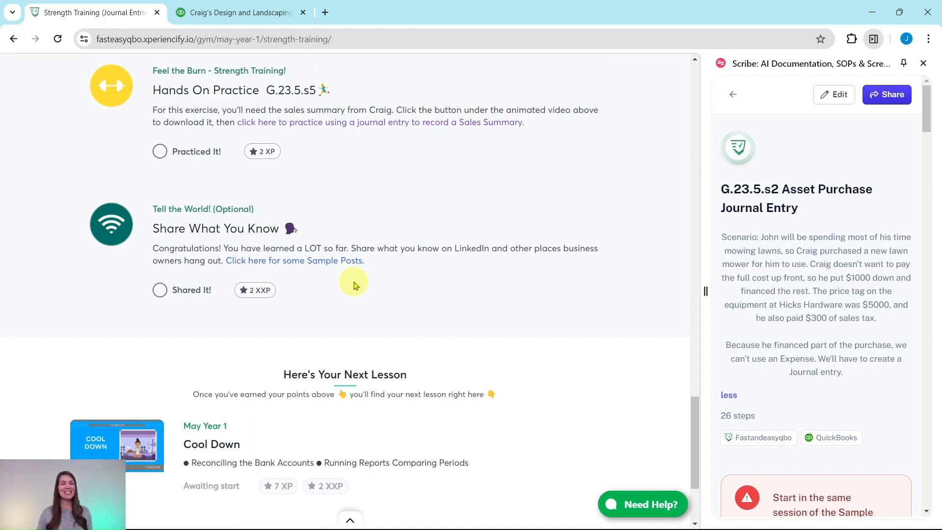
{"action": "scroll", "coordinate": [356, 285], "scroll_direction": "up", "scroll_amount": 9}
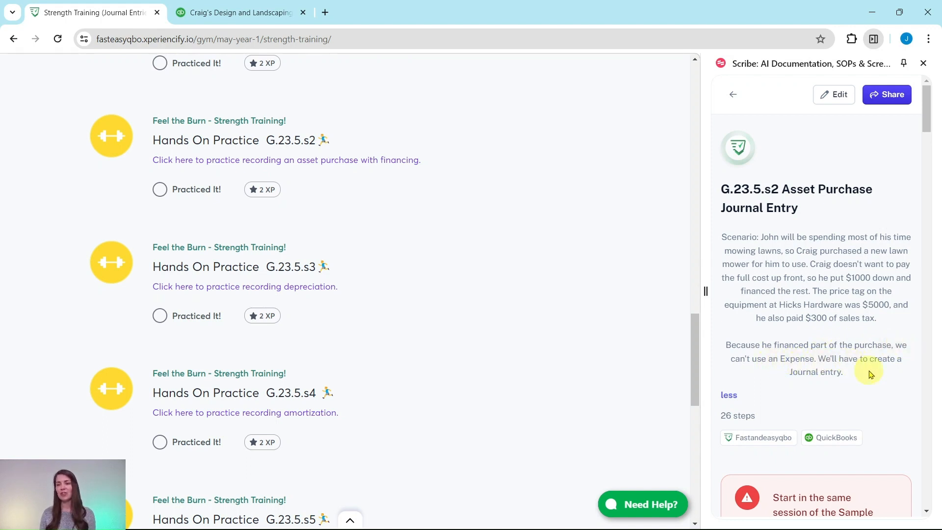
Follow the Asset Purchase guide to its journal entry section and create a new journal entry in the QuickBooks sample company.
{"action": "scroll", "coordinate": [837, 336], "scroll_direction": "down", "scroll_amount": 5}
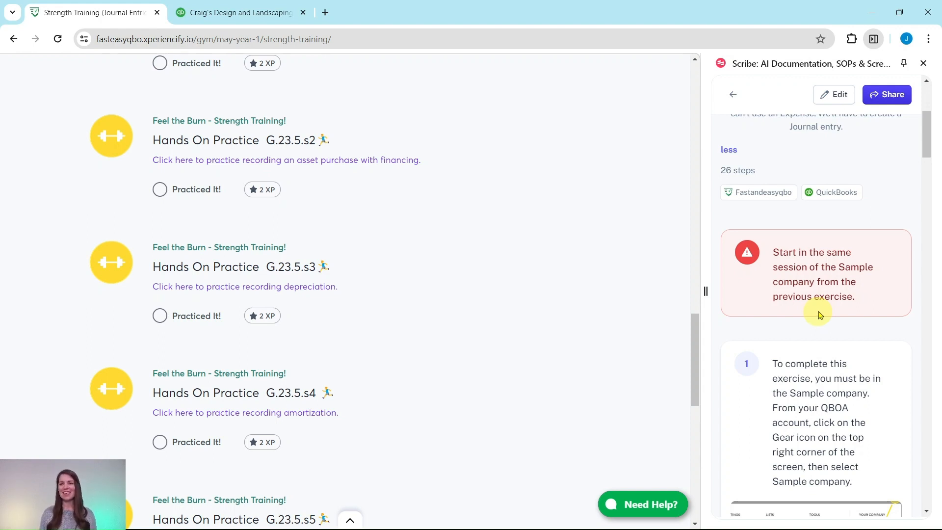
{"action": "scroll", "coordinate": [818, 315], "scroll_direction": "down", "scroll_amount": 15}
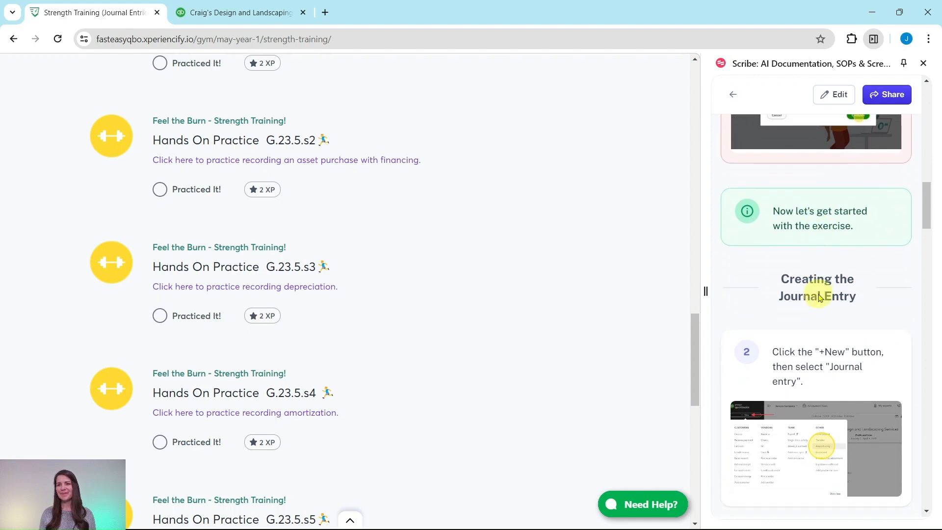
{"action": "scroll", "coordinate": [819, 297], "scroll_direction": "down", "scroll_amount": 3}
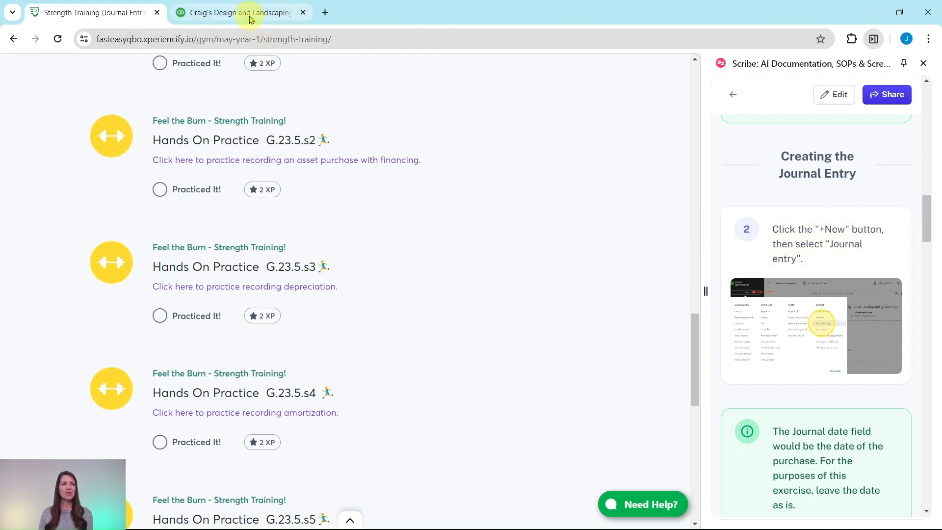
{"action": "left_click", "coordinate": [250, 20]}
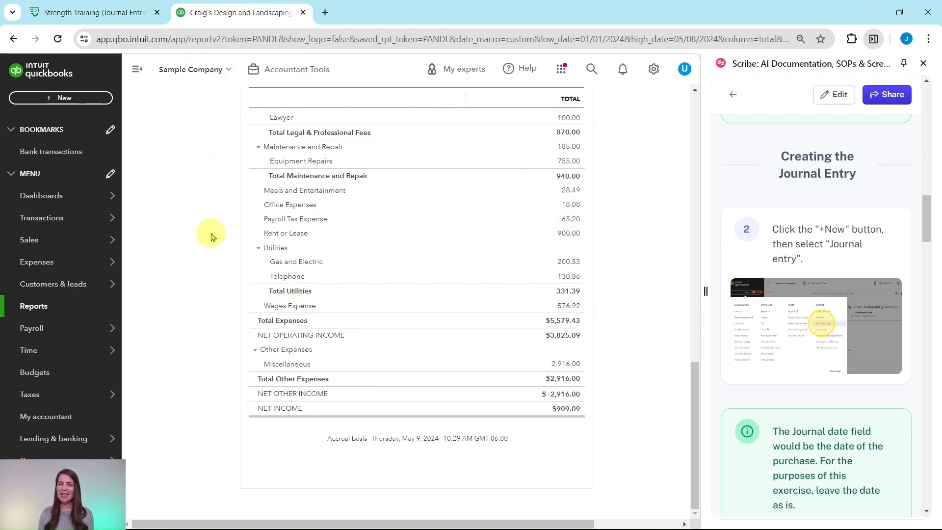
{"action": "left_click", "coordinate": [65, 99]}
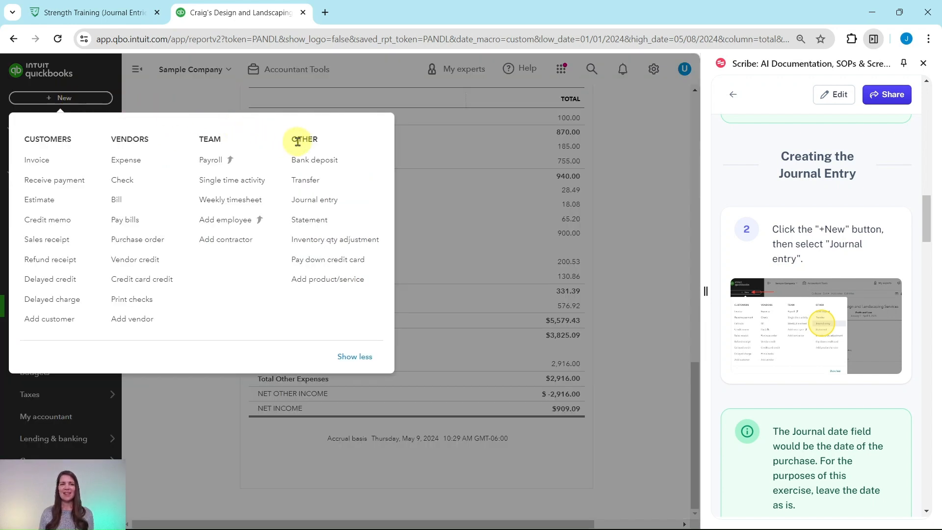
{"action": "left_click", "coordinate": [318, 201]}
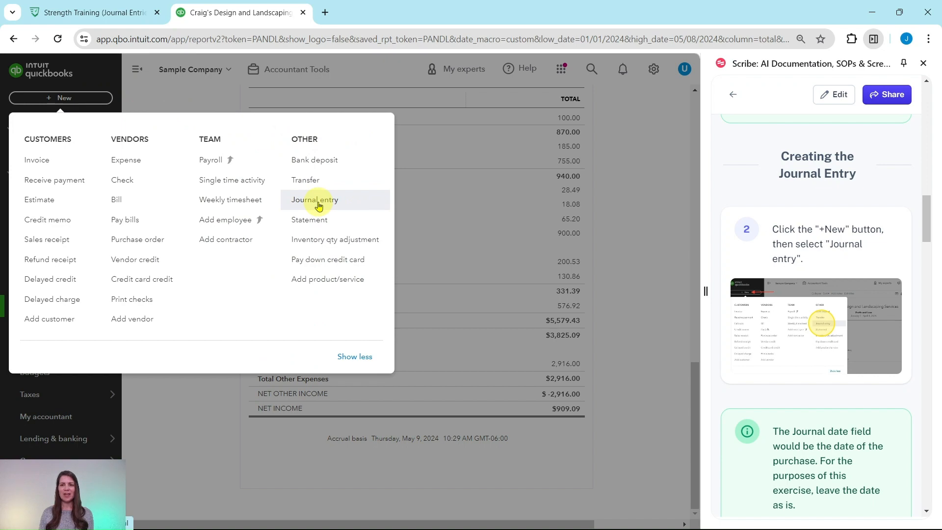
Start adding a new account from the account field on the journal entry's first line.
{"action": "scroll", "coordinate": [777, 261], "scroll_direction": "down", "scroll_amount": 1}
{"action": "scroll", "coordinate": [777, 261], "scroll_direction": "down", "scroll_amount": 4}
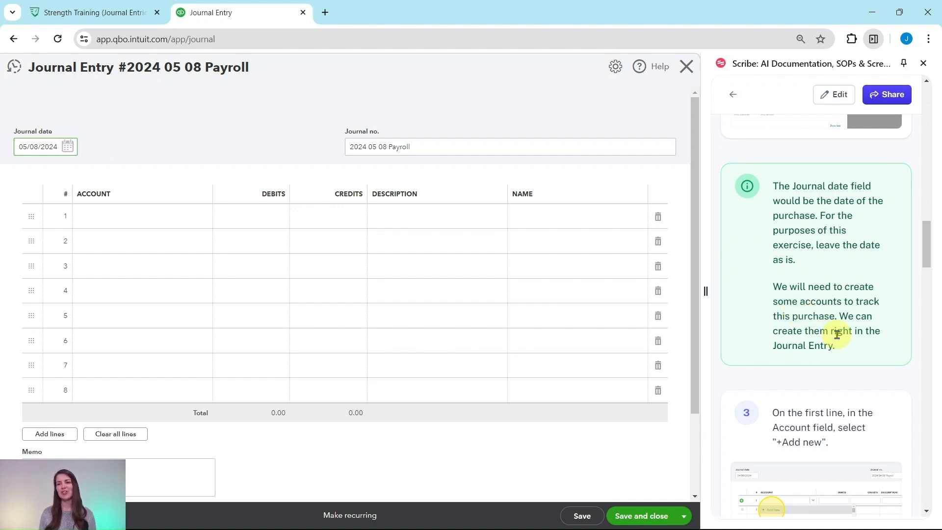
{"action": "scroll", "coordinate": [842, 335], "scroll_direction": "down", "scroll_amount": 5}
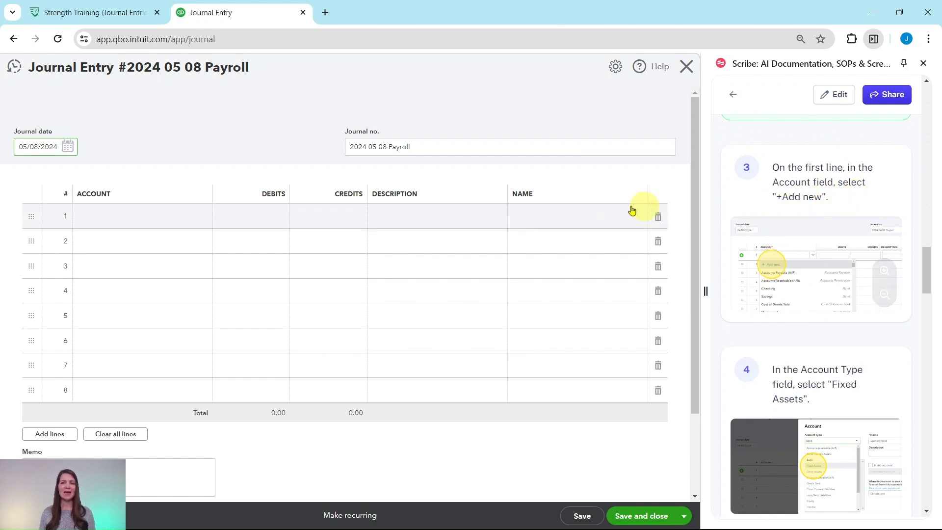
{"action": "left_click", "coordinate": [120, 216]}
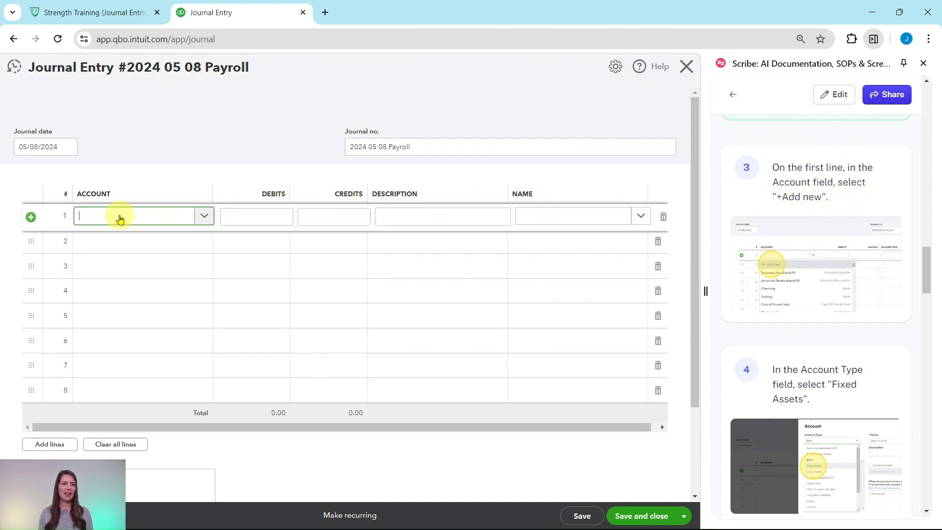
{"action": "left_click", "coordinate": [181, 218]}
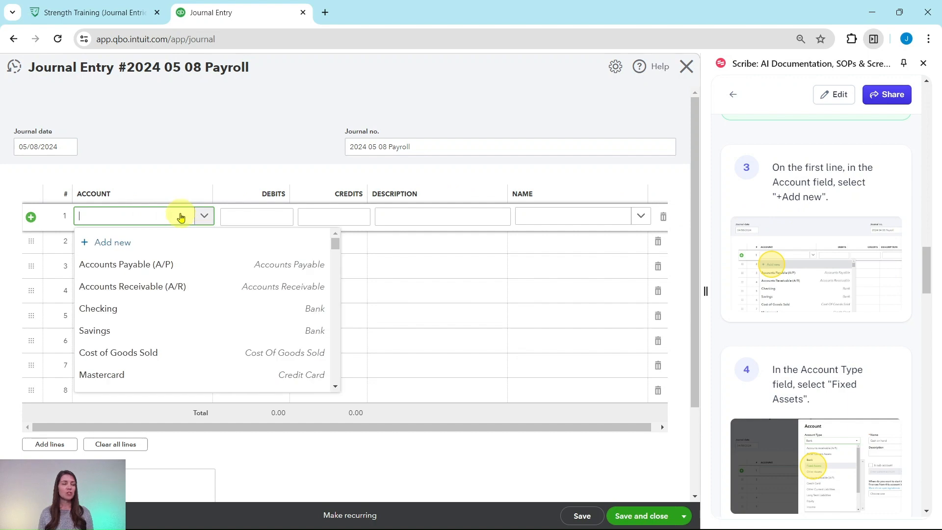
{"action": "left_click", "coordinate": [108, 244]}
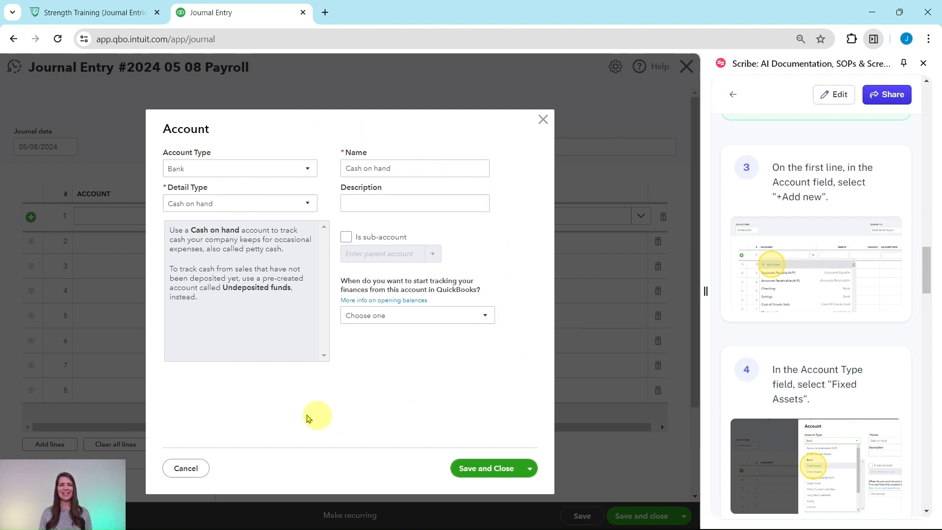
Set the new account's type to Fixed Assets and its detail type to Fixed Asset Other Tools Equipment.
{"action": "scroll", "coordinate": [776, 381], "scroll_direction": "down", "scroll_amount": 2}
{"action": "scroll", "coordinate": [776, 380], "scroll_direction": "down", "scroll_amount": 3}
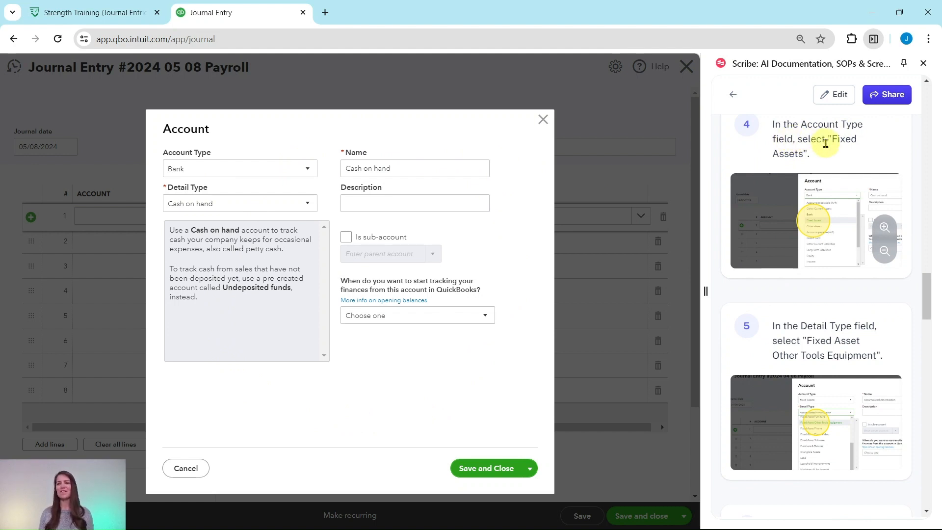
{"action": "left_click", "coordinate": [309, 170]}
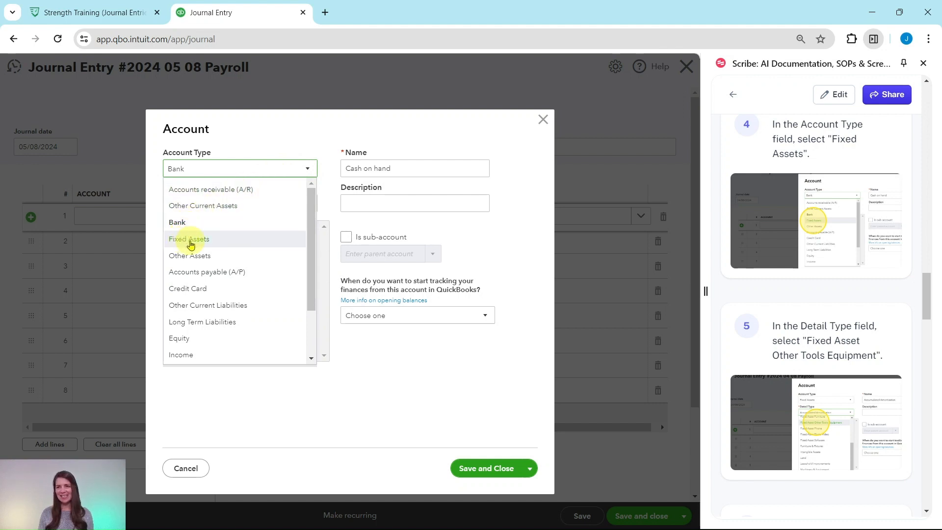
{"action": "left_click", "coordinate": [190, 240]}
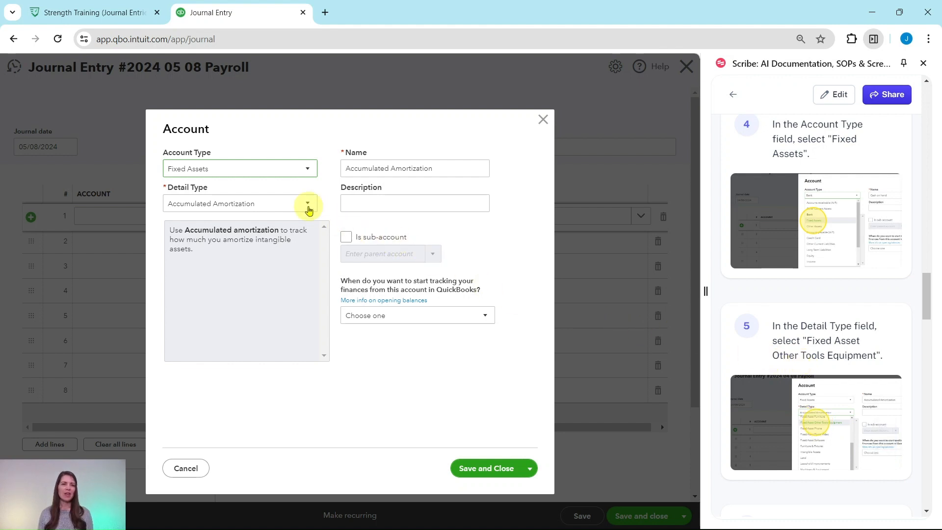
{"action": "left_click", "coordinate": [308, 205]}
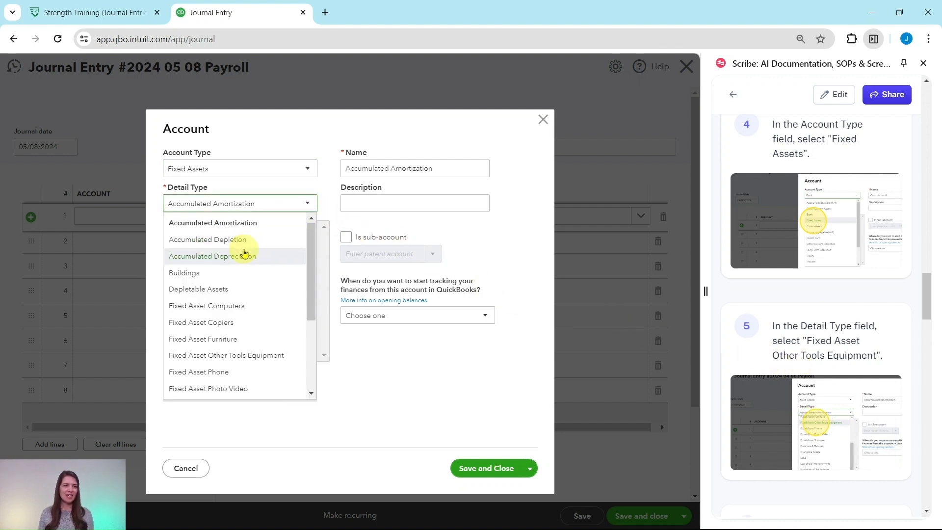
{"action": "scroll", "coordinate": [235, 261], "scroll_direction": "down", "scroll_amount": 1}
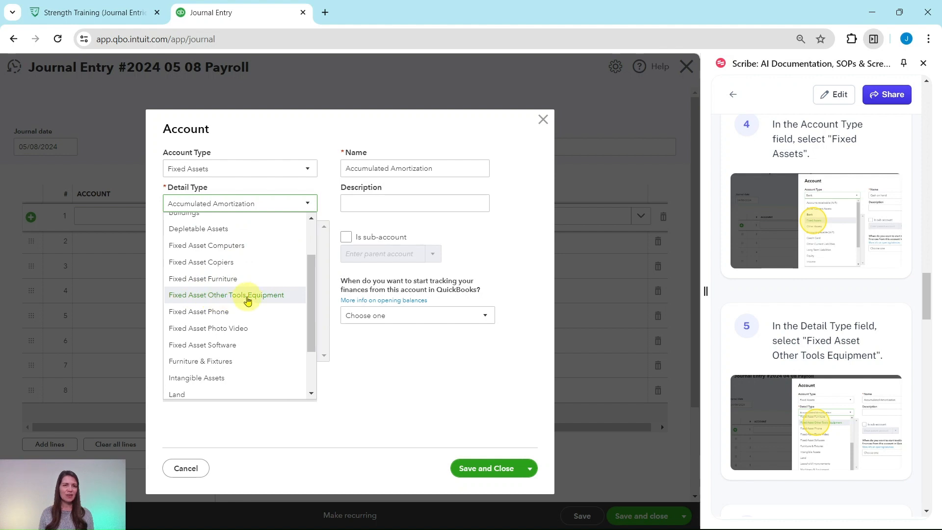
{"action": "left_click", "coordinate": [223, 300]}
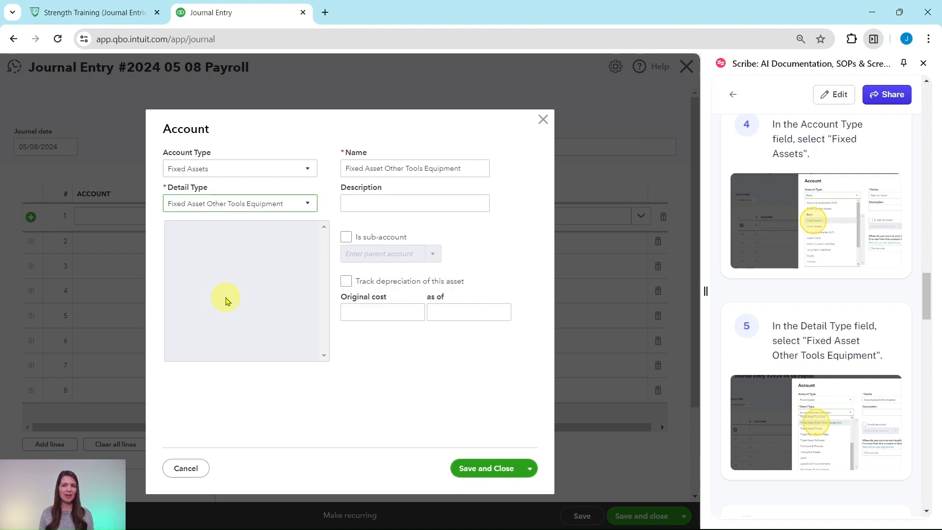
Replace the new fixed asset account's default name with Lawn Mower.
{"action": "scroll", "coordinate": [795, 304], "scroll_direction": "down", "scroll_amount": 5}
{"action": "scroll", "coordinate": [806, 307], "scroll_direction": "down", "scroll_amount": 3}
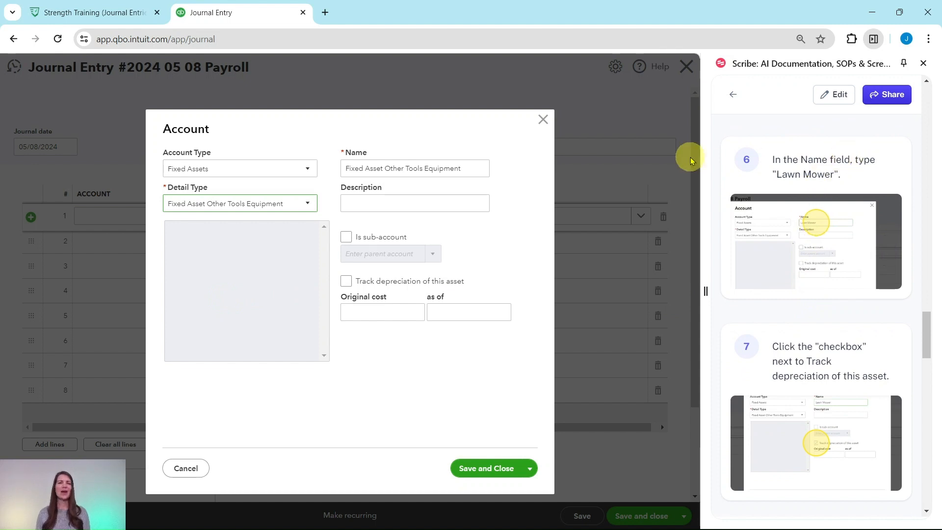
{"action": "left_click_drag", "start_coordinate": [475, 168], "coordinate": [338, 169]}
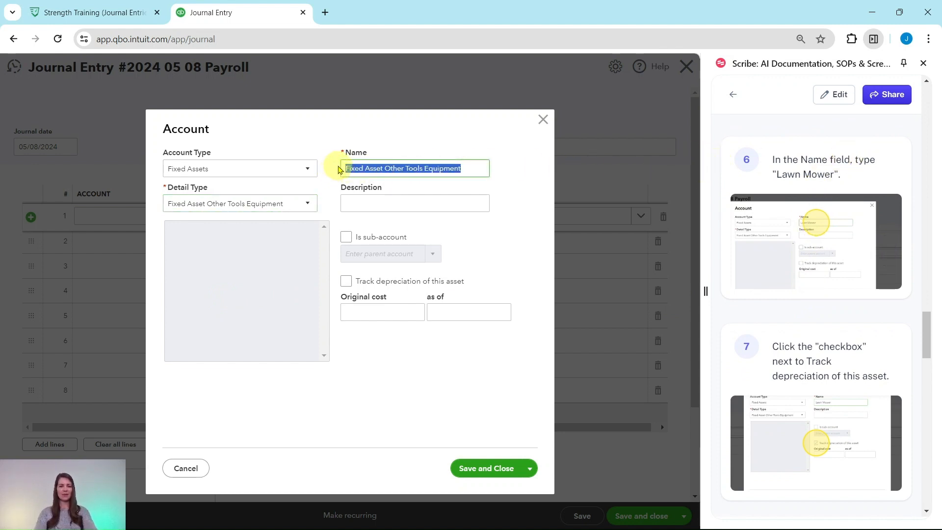
{"action": "type", "text": "Lawn Mower"}
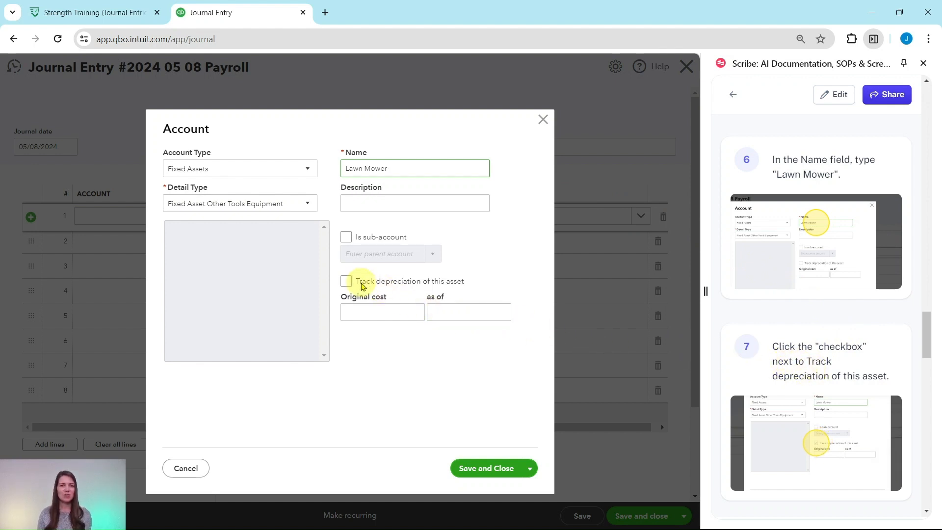
Enable depreciation tracking for the Lawn Mower asset and save the account with its cost and depreciation fields left blank.
{"action": "left_click", "coordinate": [346, 285]}
{"action": "scroll", "coordinate": [856, 362], "scroll_direction": "down", "scroll_amount": 6}
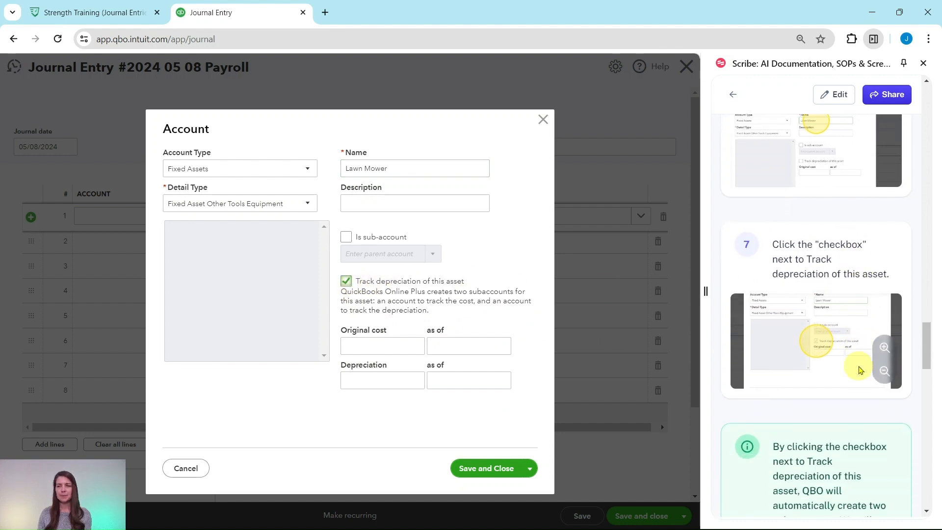
{"action": "scroll", "coordinate": [858, 370], "scroll_direction": "down", "scroll_amount": 1}
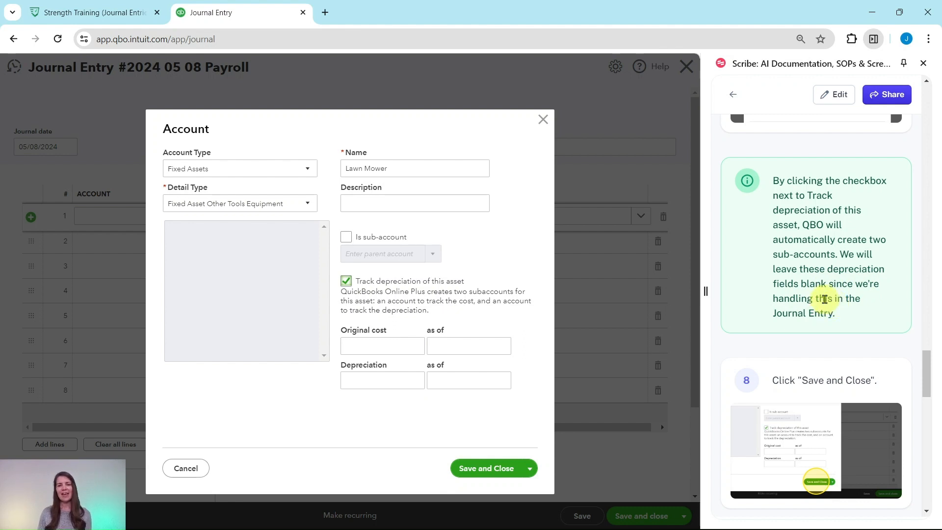
{"action": "left_click", "coordinate": [490, 470]}
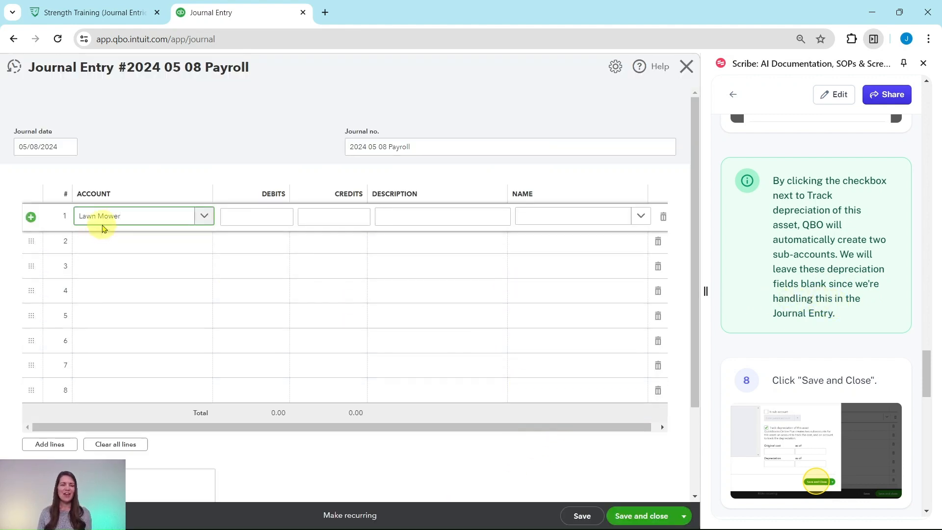
Change the first line's account to the Original cost sub-account under Lawn Mower, refreshing the account list by switching lines beforehand.
{"action": "scroll", "coordinate": [812, 338], "scroll_direction": "down", "scroll_amount": 1}
{"action": "scroll", "coordinate": [811, 337], "scroll_direction": "down", "scroll_amount": 8}
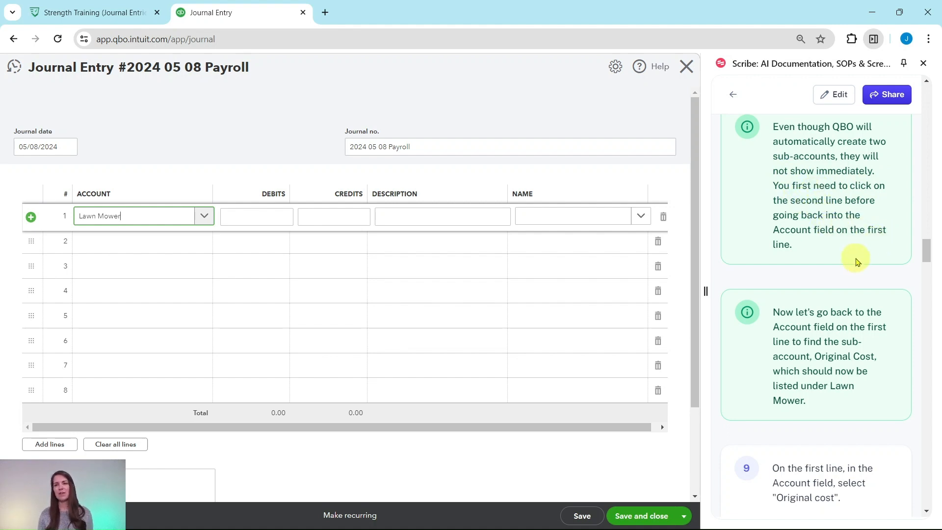
{"action": "left_click", "coordinate": [132, 248]}
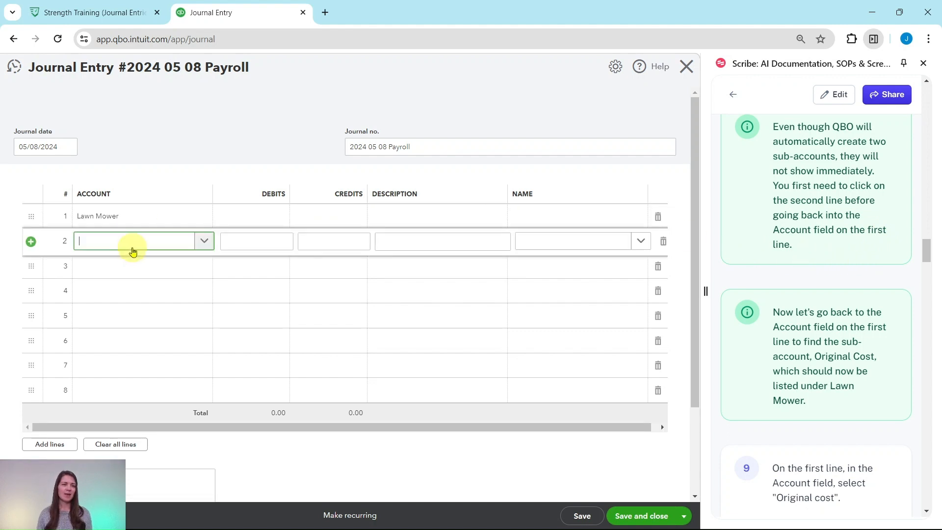
{"action": "left_click", "coordinate": [151, 219]}
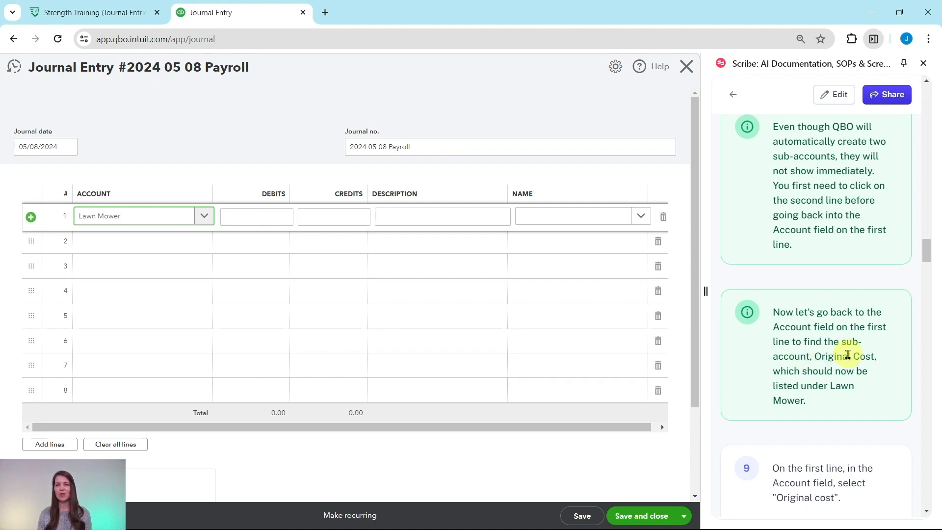
{"action": "scroll", "coordinate": [835, 339], "scroll_direction": "down", "scroll_amount": 3}
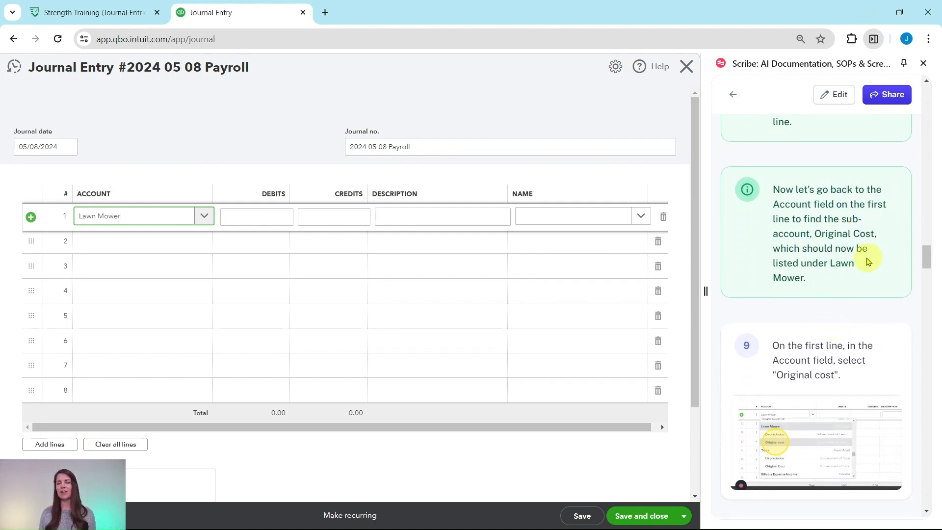
{"action": "left_click", "coordinate": [205, 219]}
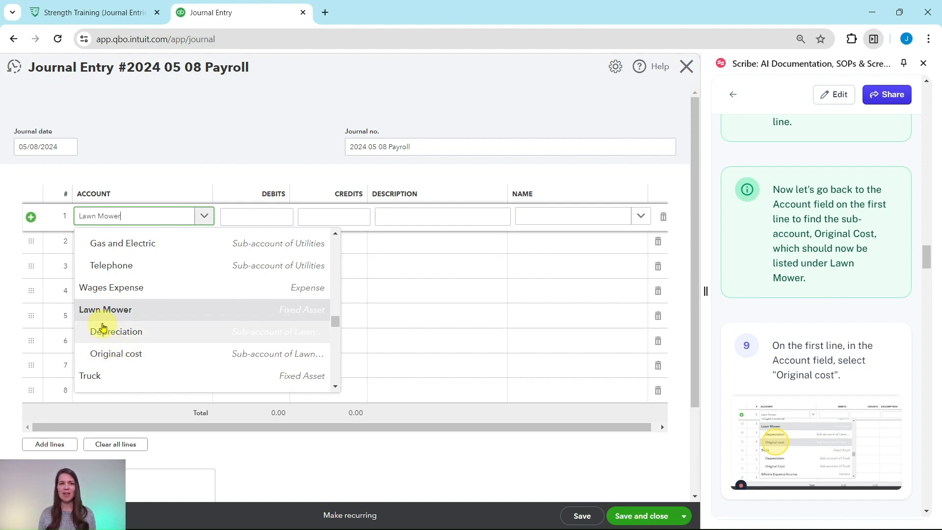
{"action": "left_click", "coordinate": [110, 357]}
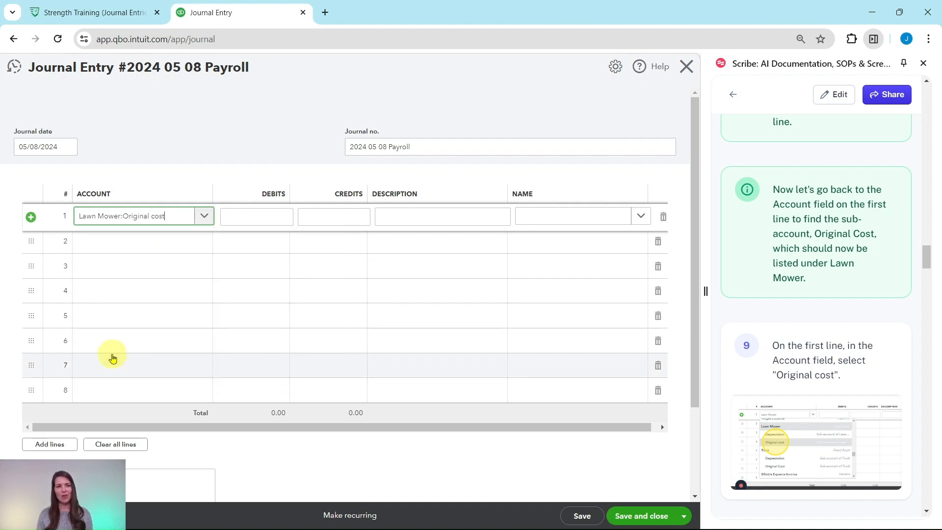
Enter a debit of 5300 for the Lawn Mower original cost on the first line.
{"action": "scroll", "coordinate": [759, 322], "scroll_direction": "down", "scroll_amount": 3}
{"action": "scroll", "coordinate": [803, 333], "scroll_direction": "down", "scroll_amount": 5}
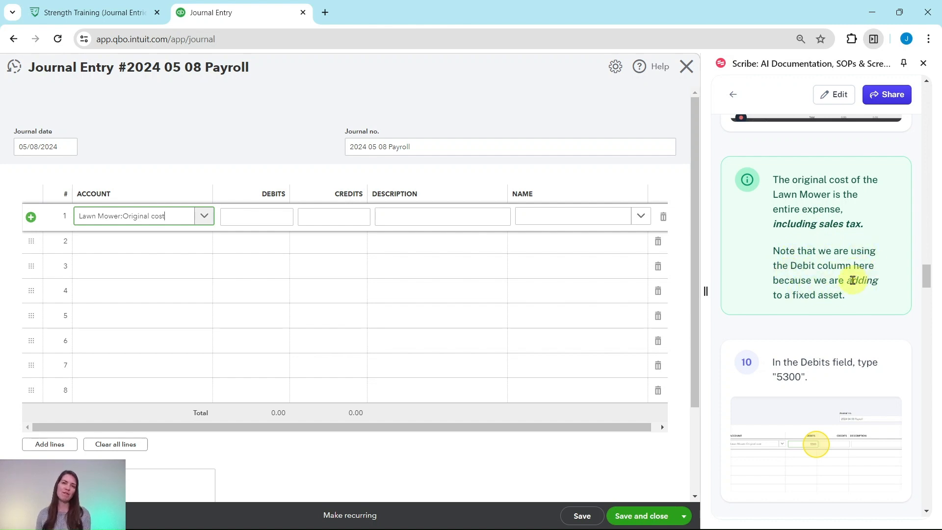
{"action": "scroll", "coordinate": [852, 280], "scroll_direction": "down", "scroll_amount": 3}
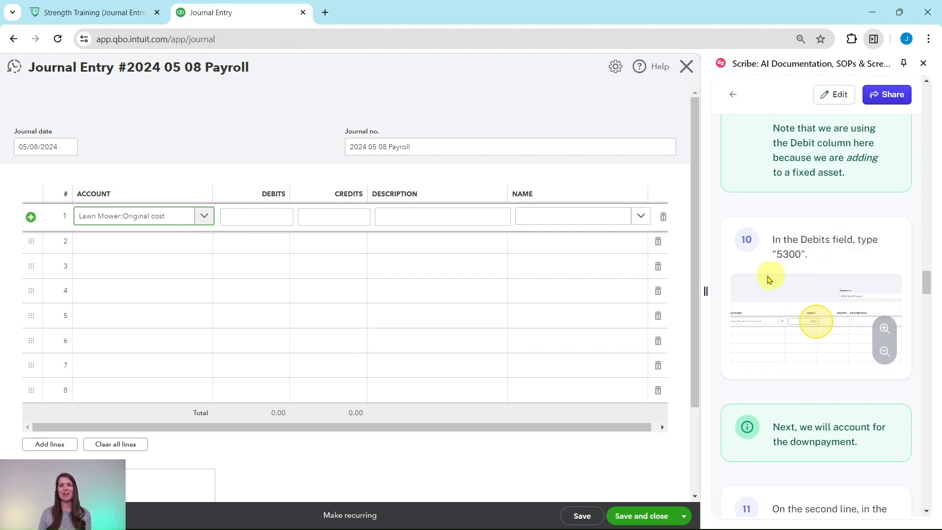
{"action": "left_click", "coordinate": [282, 220]}
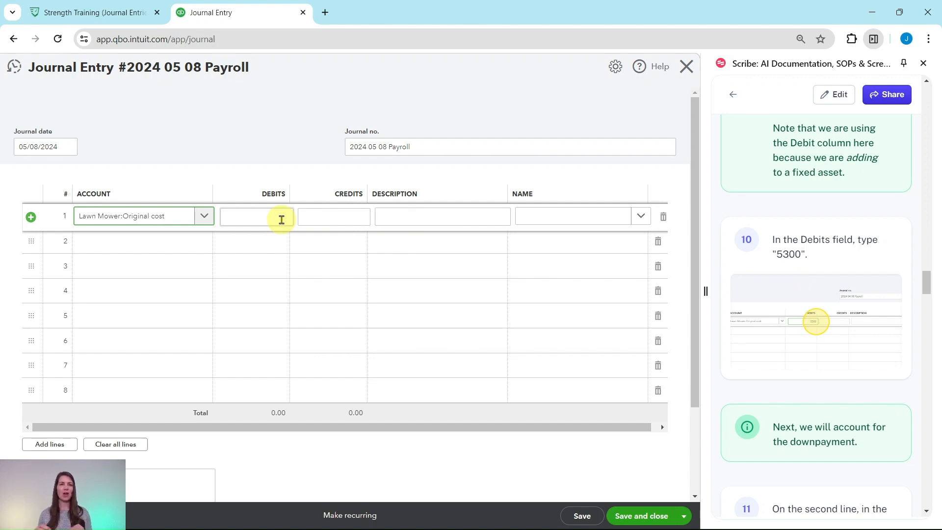
{"action": "left_click", "coordinate": [282, 219]}
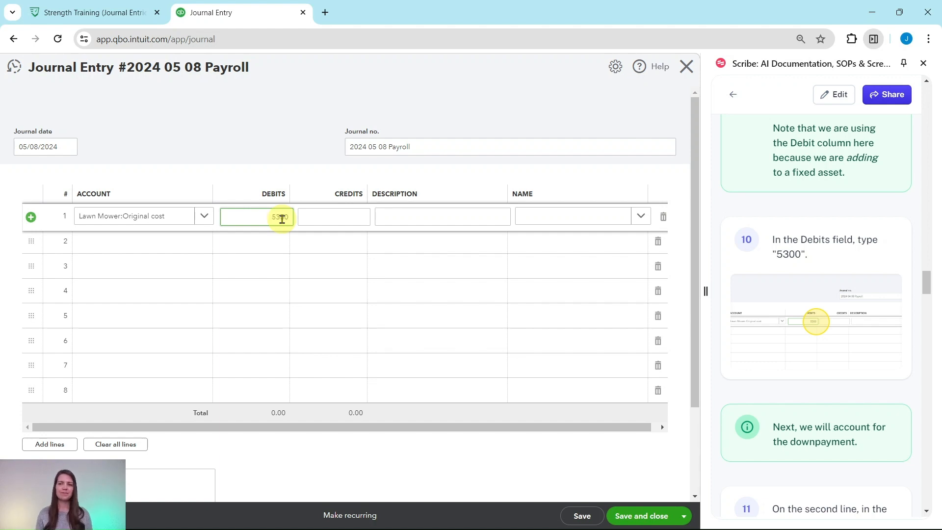
Choose Checking as the account on the journal entry's second line for the down payment.
{"action": "scroll", "coordinate": [787, 269], "scroll_direction": "down", "scroll_amount": 4}
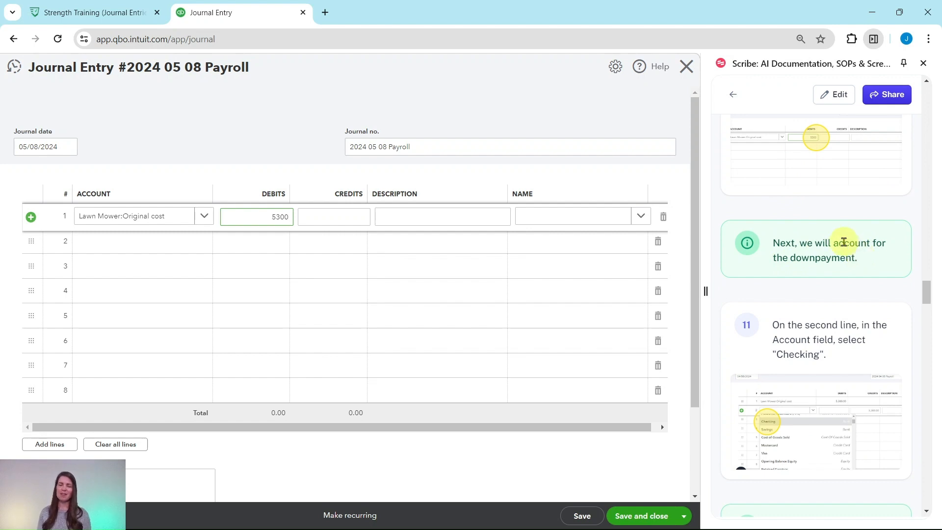
{"action": "scroll", "coordinate": [852, 253], "scroll_direction": "down", "scroll_amount": 3}
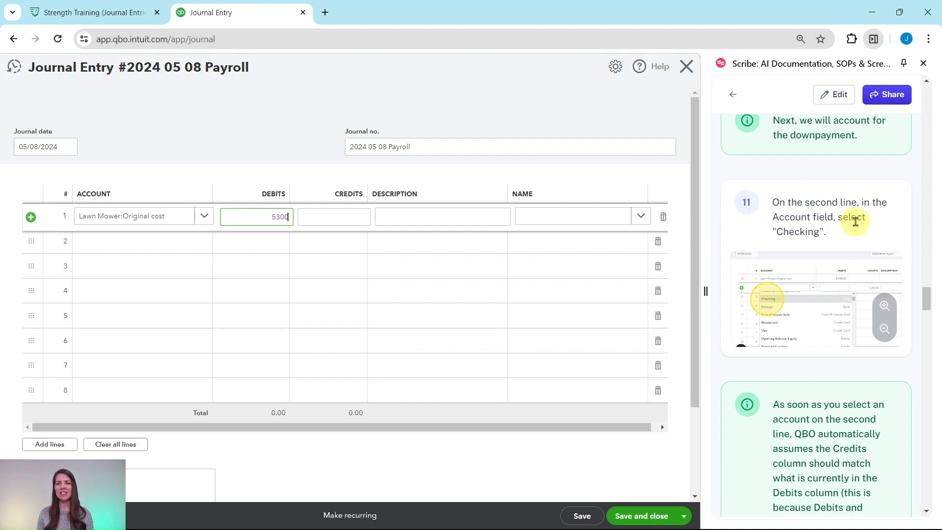
{"action": "left_click", "coordinate": [168, 248]}
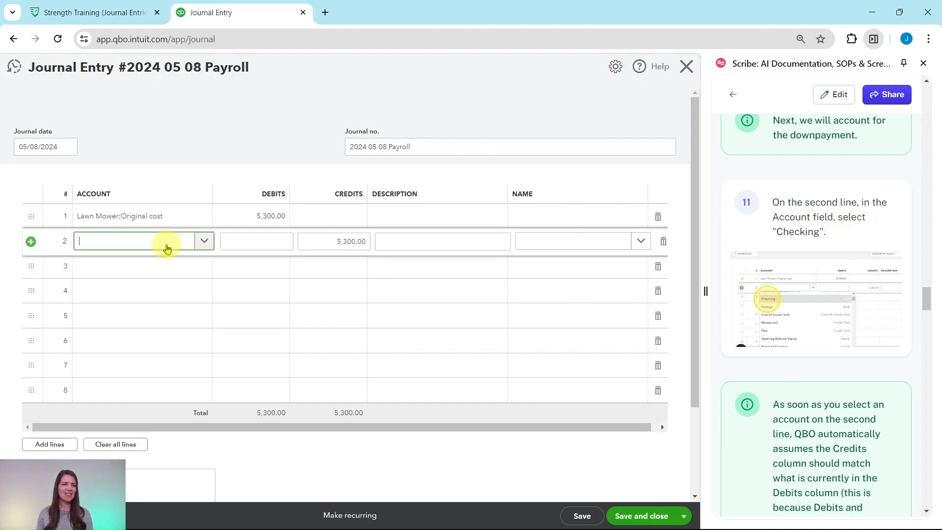
{"action": "left_click", "coordinate": [203, 242]}
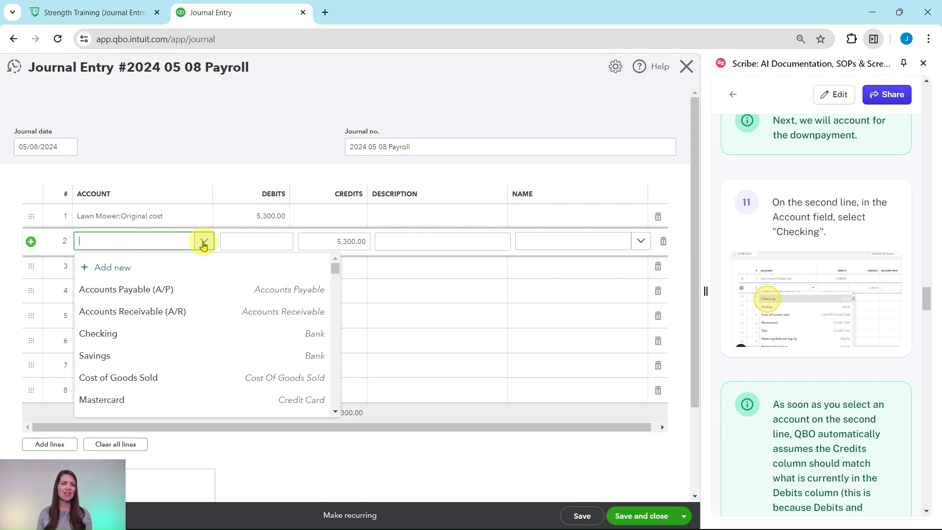
{"action": "left_click", "coordinate": [98, 337]}
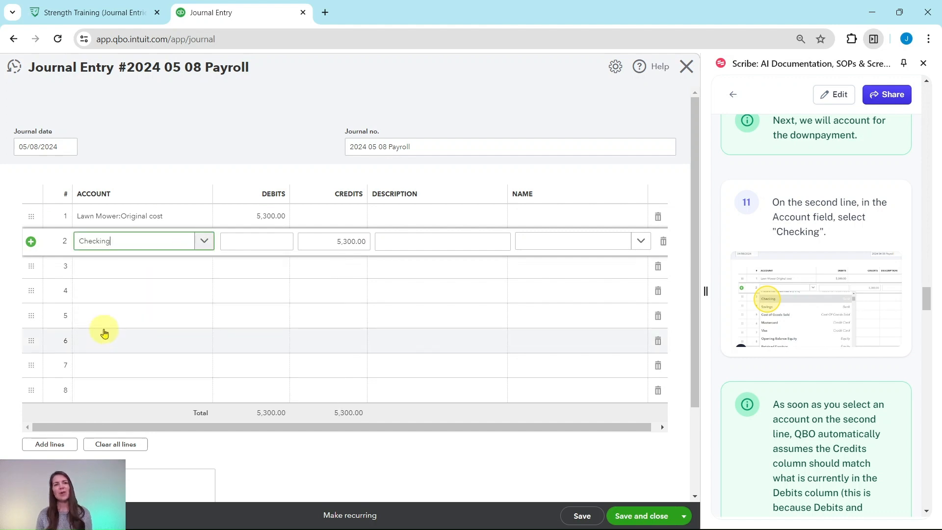
Replace the automatically filled credit on the Checking line with 1000.
{"action": "scroll", "coordinate": [847, 339], "scroll_direction": "down", "scroll_amount": 4}
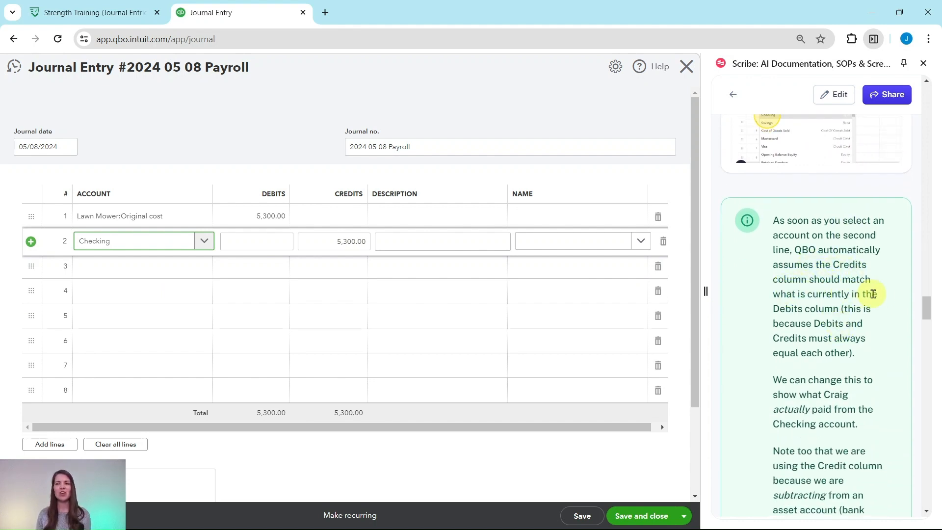
{"action": "scroll", "coordinate": [811, 320], "scroll_direction": "down", "scroll_amount": 3}
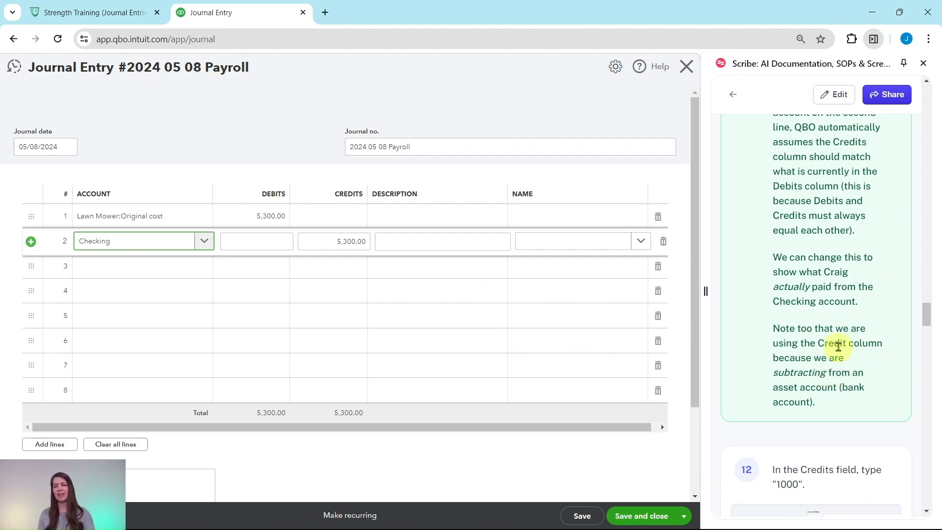
{"action": "scroll", "coordinate": [835, 346], "scroll_direction": "down", "scroll_amount": 6}
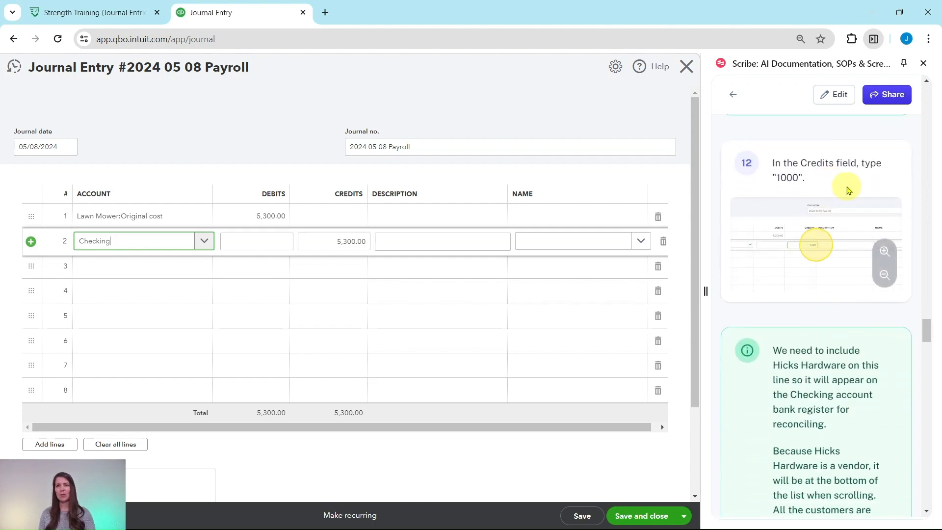
{"action": "left_click", "coordinate": [344, 238]}
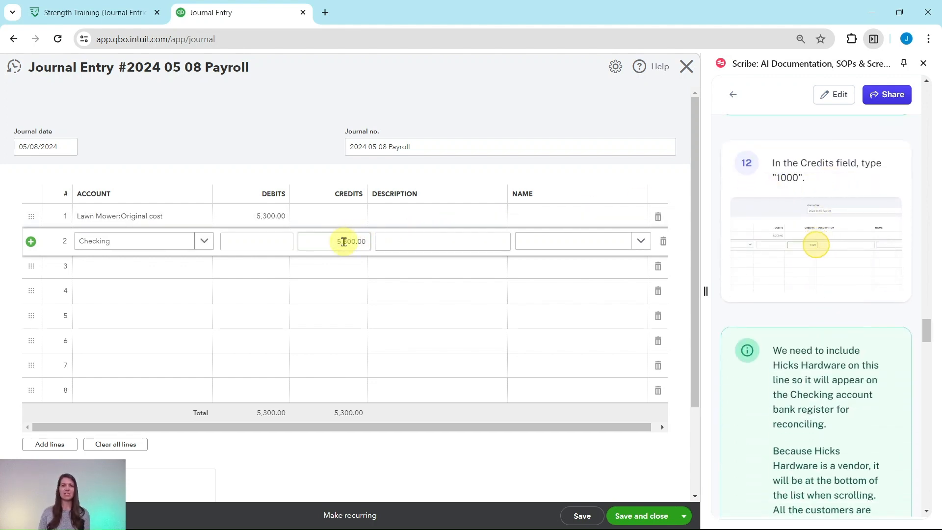
{"action": "key", "text": "BackSpace"}
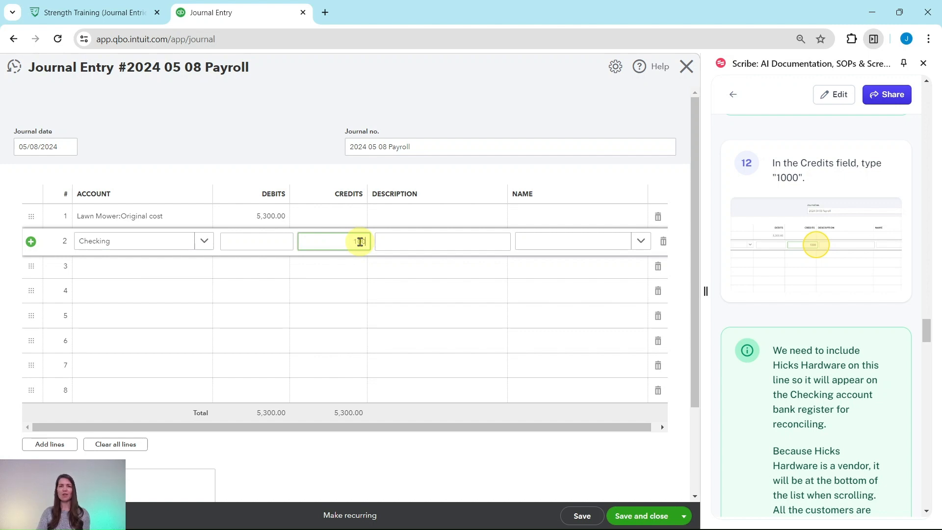
Assign the vendor Hicks Hardware as the name on the Checking line.
{"action": "scroll", "coordinate": [830, 269], "scroll_direction": "down", "scroll_amount": 4}
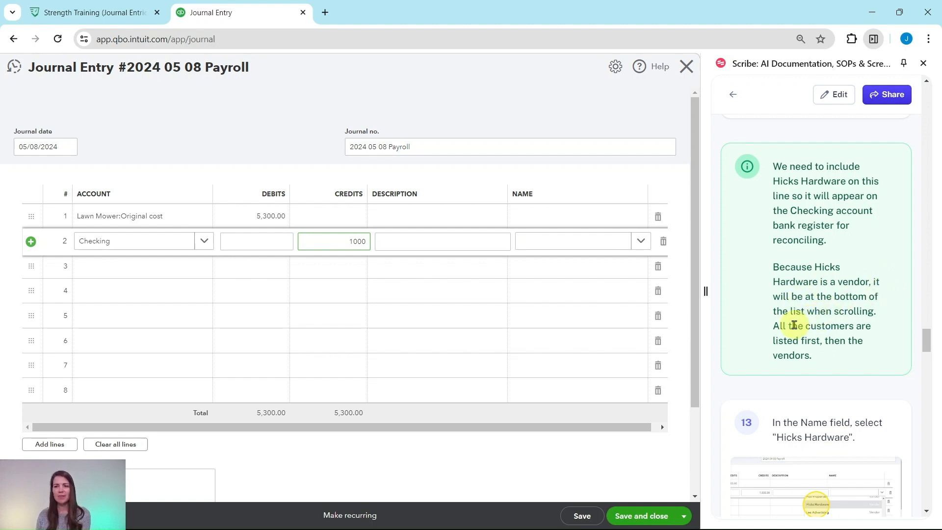
{"action": "scroll", "coordinate": [839, 300], "scroll_direction": "down", "scroll_amount": 3}
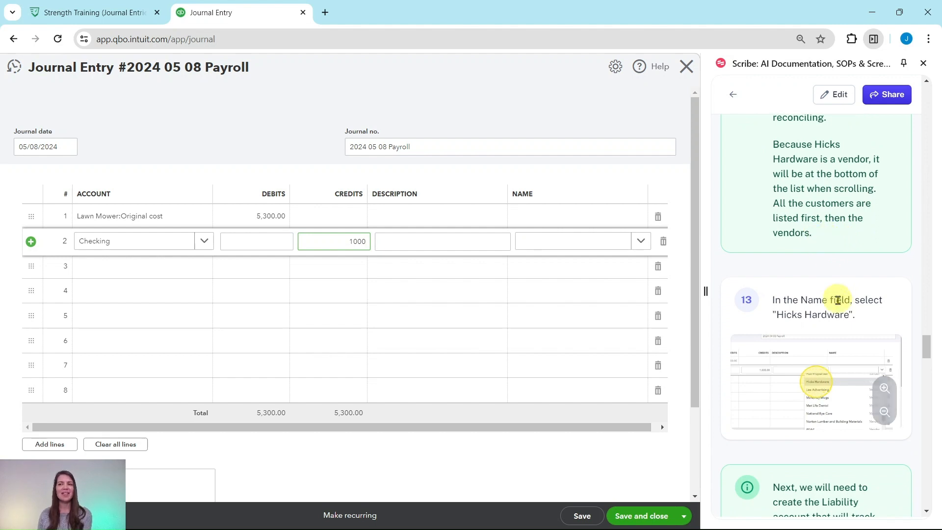
{"action": "left_click", "coordinate": [642, 243]}
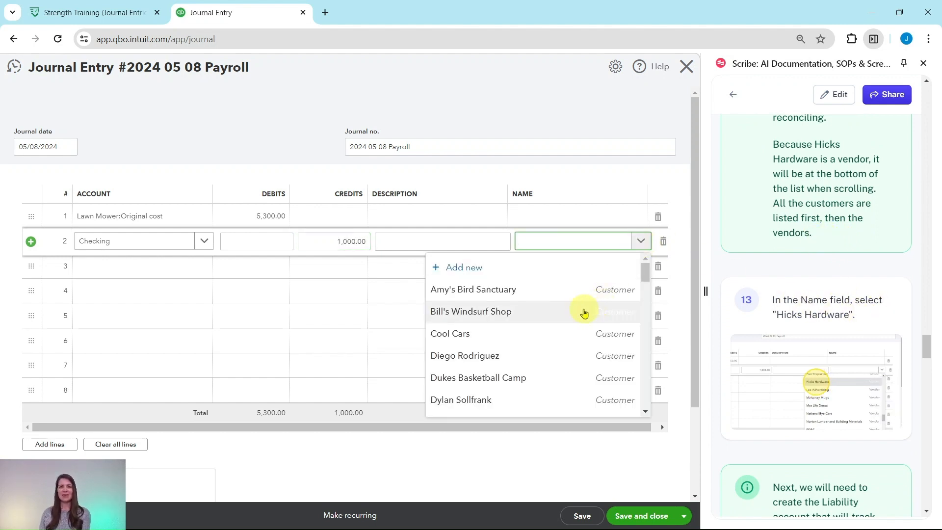
{"action": "scroll", "coordinate": [583, 323], "scroll_direction": "down", "scroll_amount": 10}
{"action": "scroll", "coordinate": [583, 342], "scroll_direction": "down", "scroll_amount": 9}
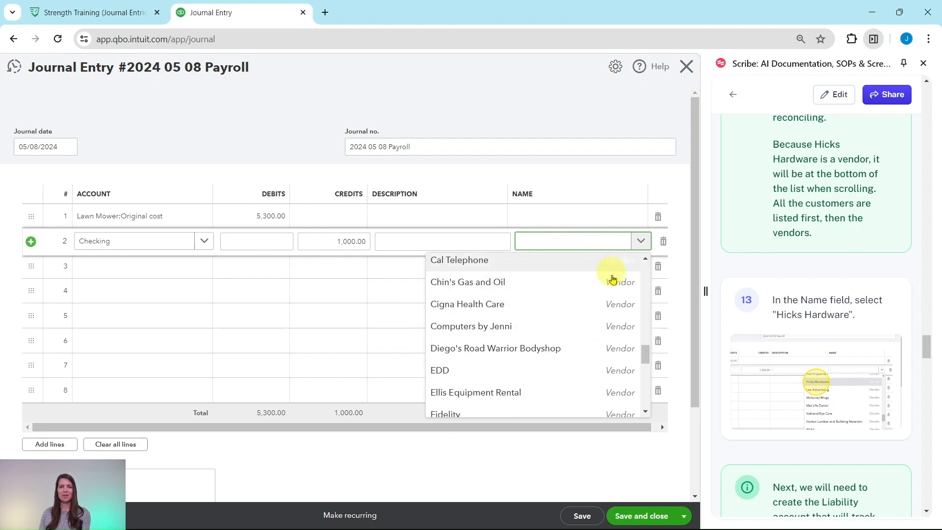
{"action": "scroll", "coordinate": [530, 347], "scroll_direction": "down", "scroll_amount": 3}
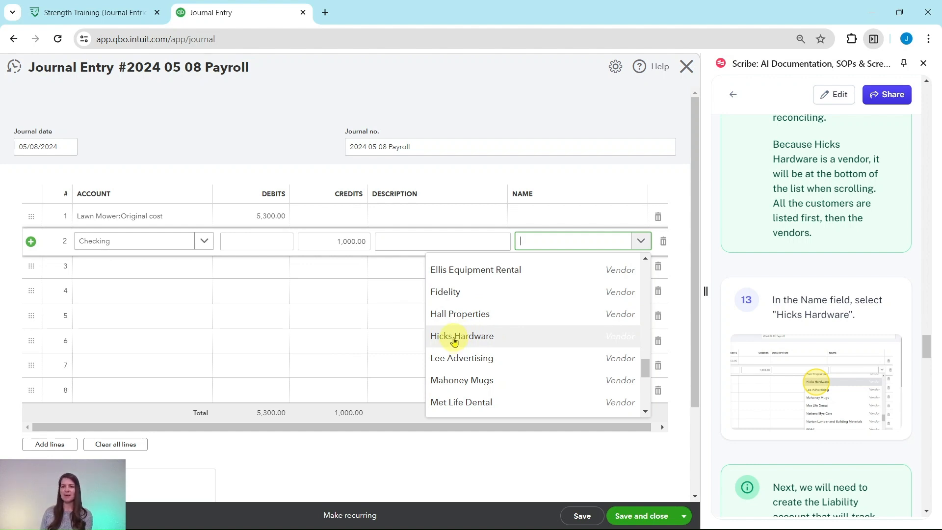
{"action": "left_click", "coordinate": [455, 339]}
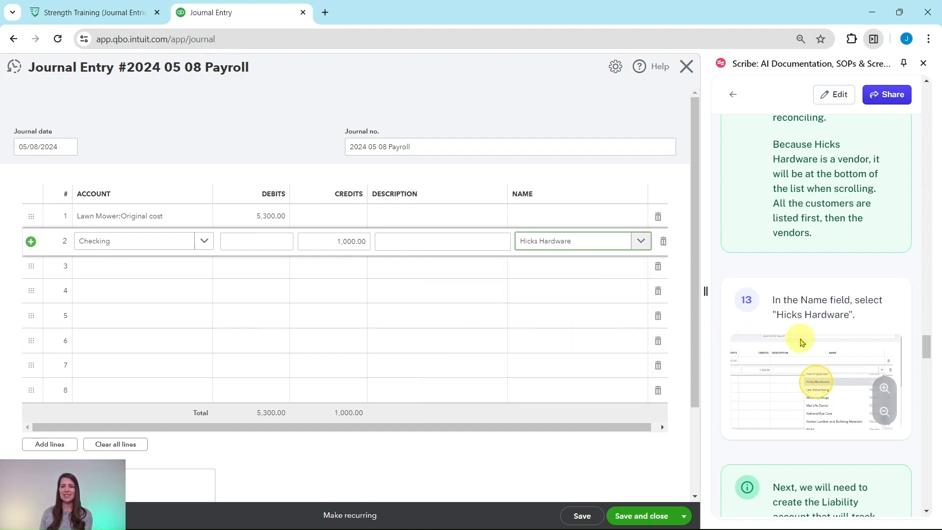
Start adding a new account named Lawn Mower Loan from the account field on the third line.
{"action": "scroll", "coordinate": [803, 342], "scroll_direction": "down", "scroll_amount": 3}
{"action": "scroll", "coordinate": [803, 342], "scroll_direction": "down", "scroll_amount": 2}
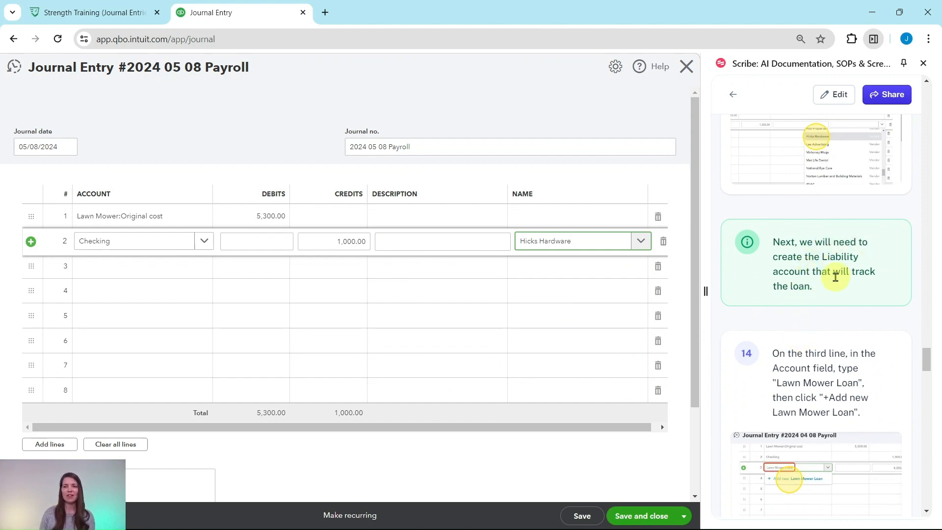
{"action": "scroll", "coordinate": [836, 278], "scroll_direction": "down", "scroll_amount": 4}
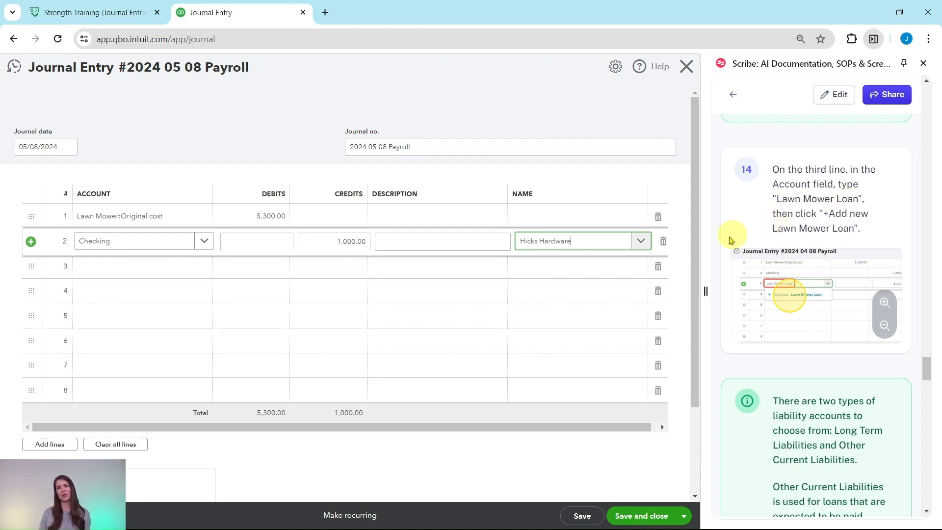
{"action": "left_click", "coordinate": [141, 272]}
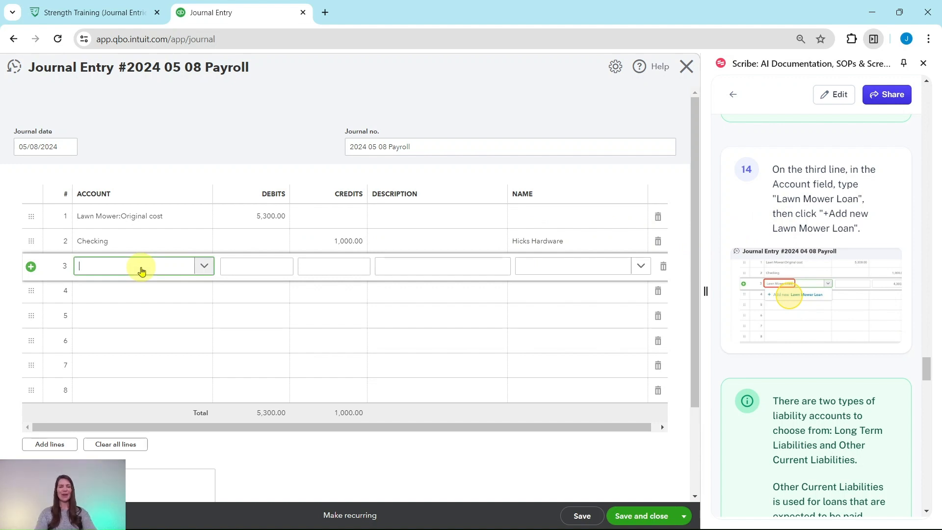
{"action": "type", "text": "Lawn Mow"}
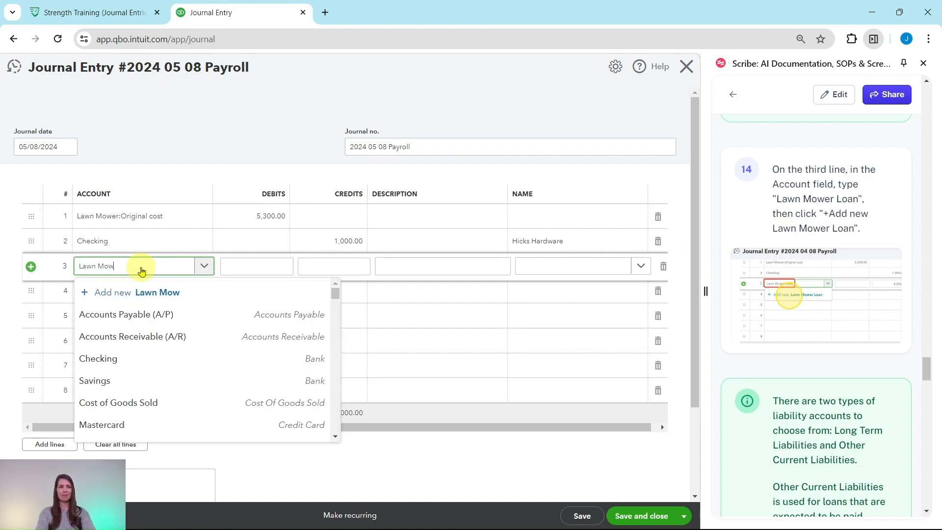
{"action": "type", "text": "er Loan"}
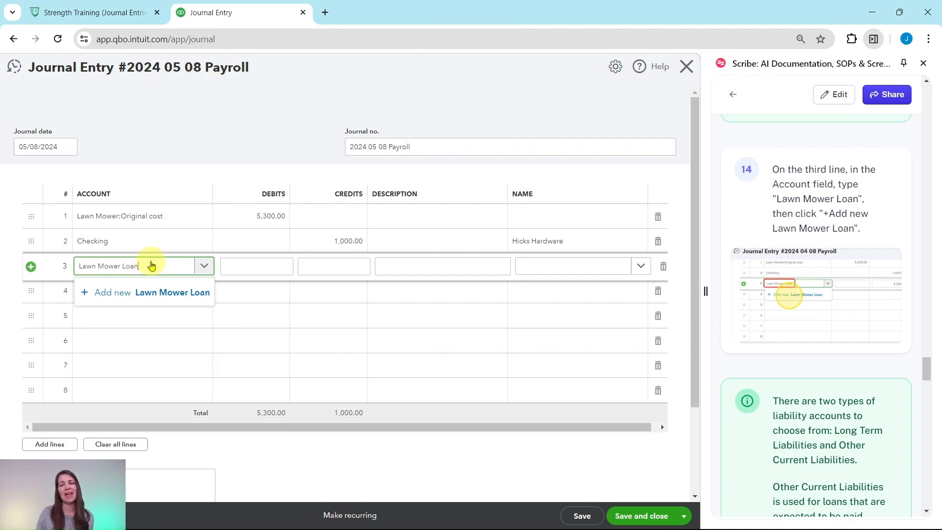
{"action": "left_click", "coordinate": [123, 294]}
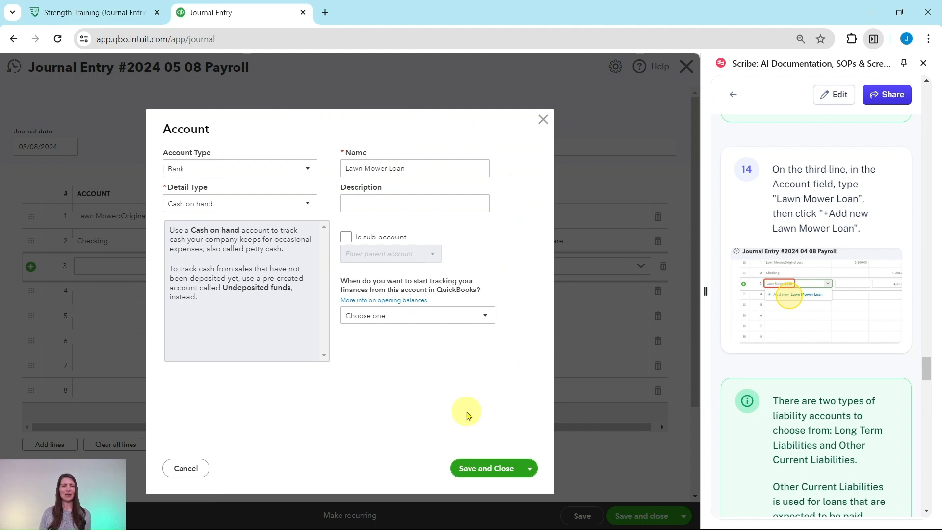
Set the account type of the new Lawn Mower Loan account to Other Current Liabilities.
{"action": "scroll", "coordinate": [766, 304], "scroll_direction": "down", "scroll_amount": 5}
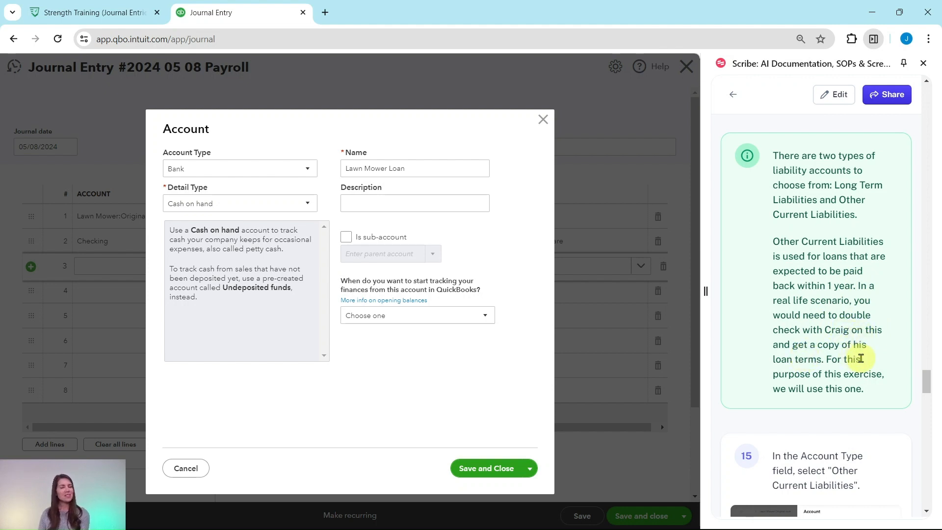
{"action": "scroll", "coordinate": [866, 362], "scroll_direction": "down", "scroll_amount": 4}
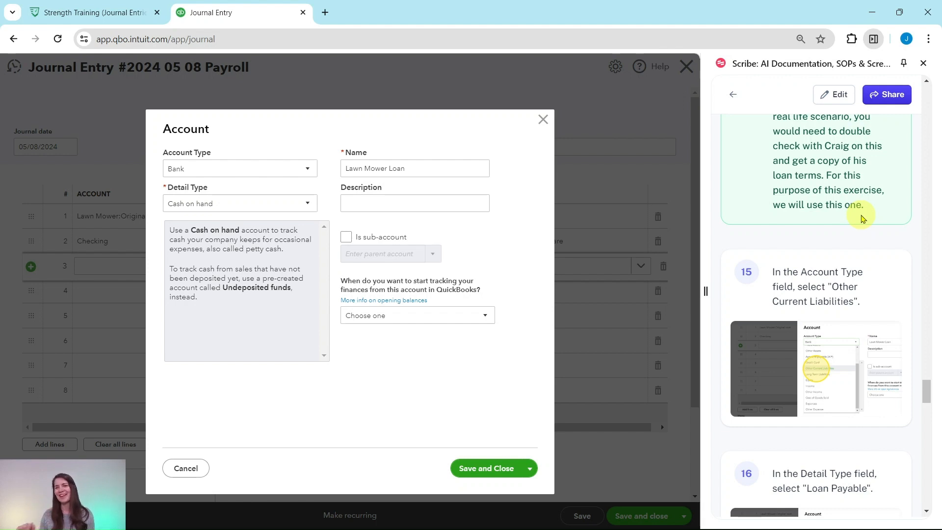
{"action": "scroll", "coordinate": [863, 218], "scroll_direction": "down", "scroll_amount": 1}
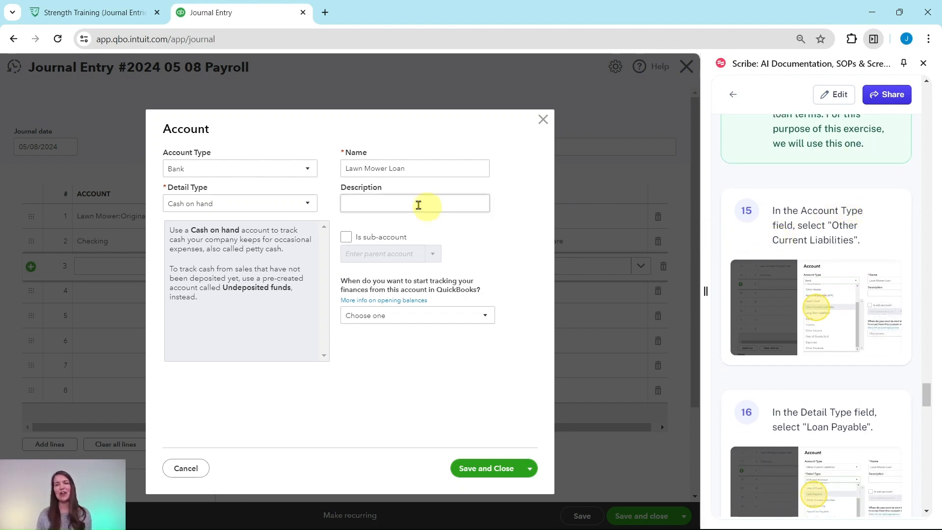
{"action": "left_click", "coordinate": [309, 170]}
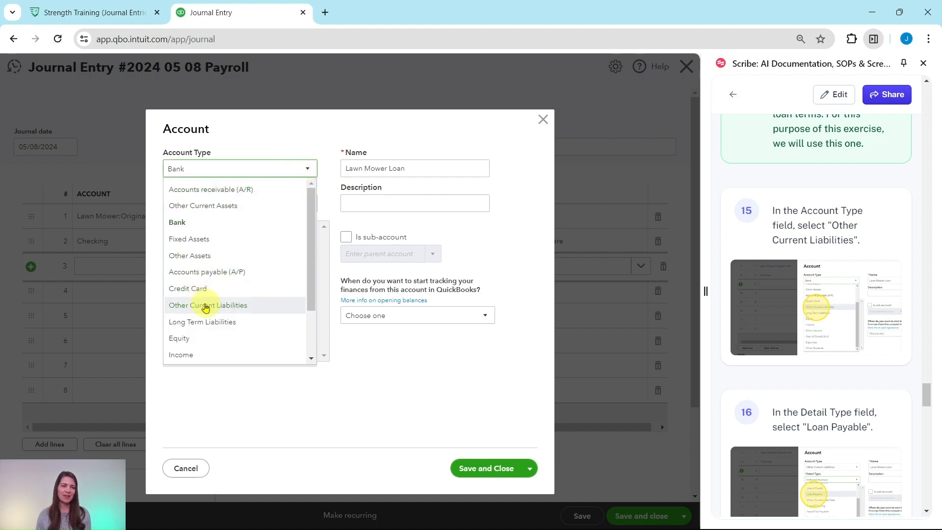
{"action": "left_click", "coordinate": [205, 306]}
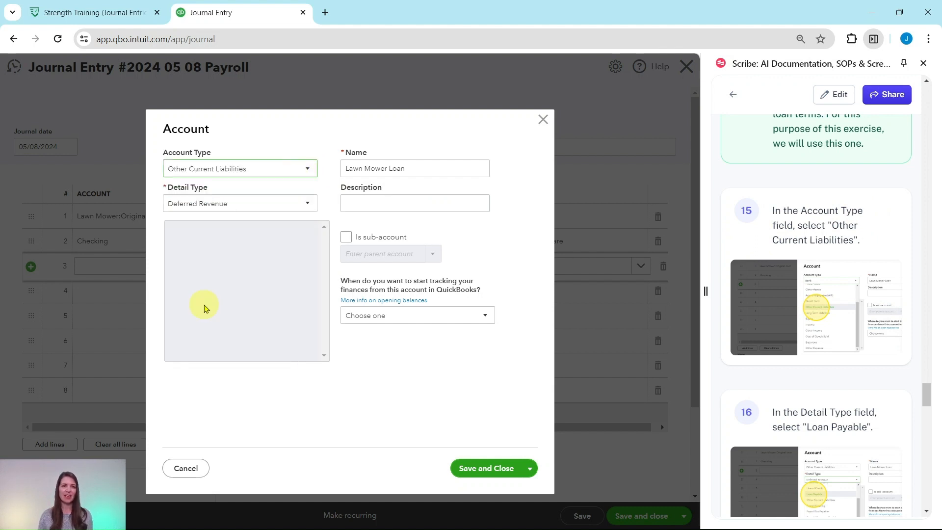
Choose Loan Payable as the detail type for the Lawn Mower Loan account, and save the new account.
{"action": "scroll", "coordinate": [762, 290], "scroll_direction": "down", "scroll_amount": 5}
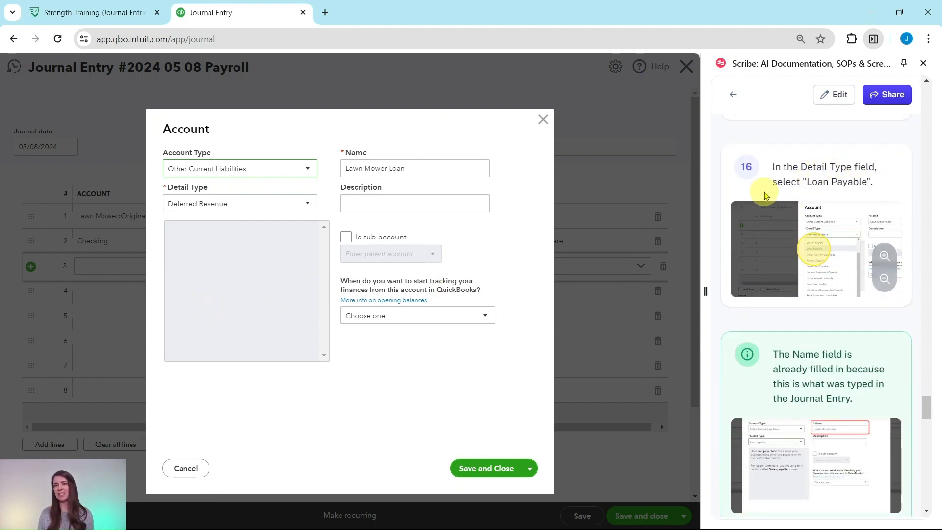
{"action": "left_click", "coordinate": [307, 204]}
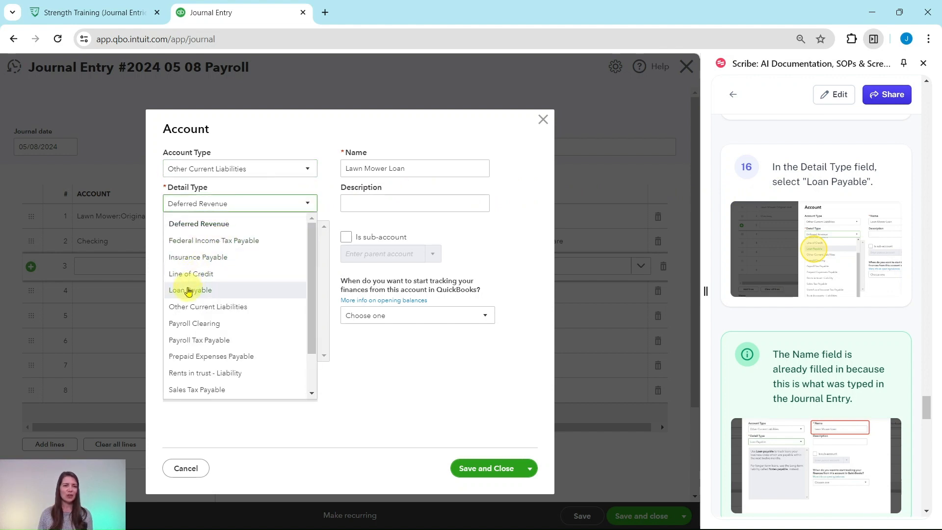
{"action": "left_click", "coordinate": [189, 291]}
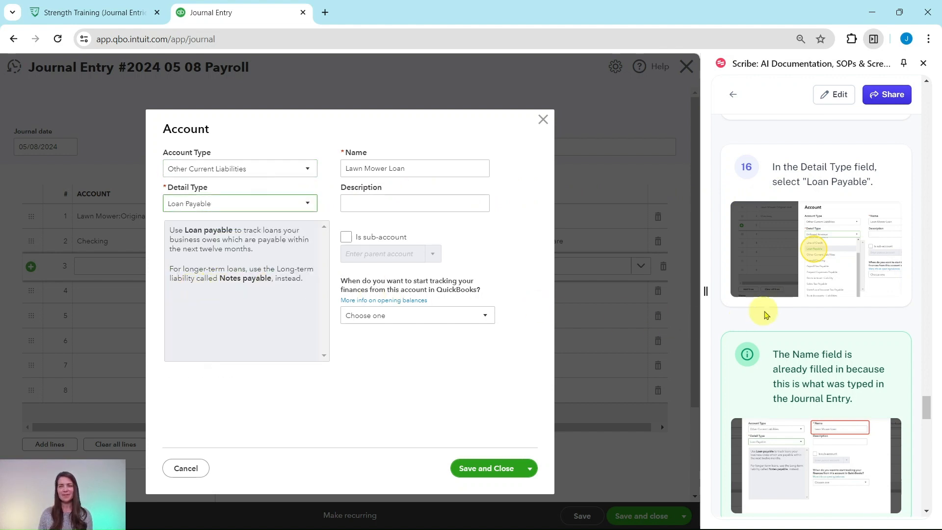
{"action": "scroll", "coordinate": [773, 308], "scroll_direction": "down", "scroll_amount": 3}
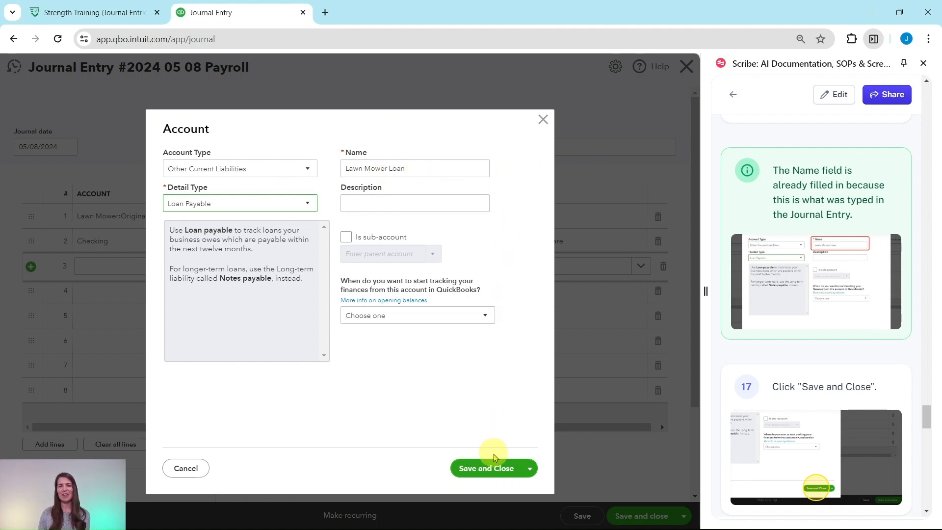
{"action": "left_click", "coordinate": [485, 468]}
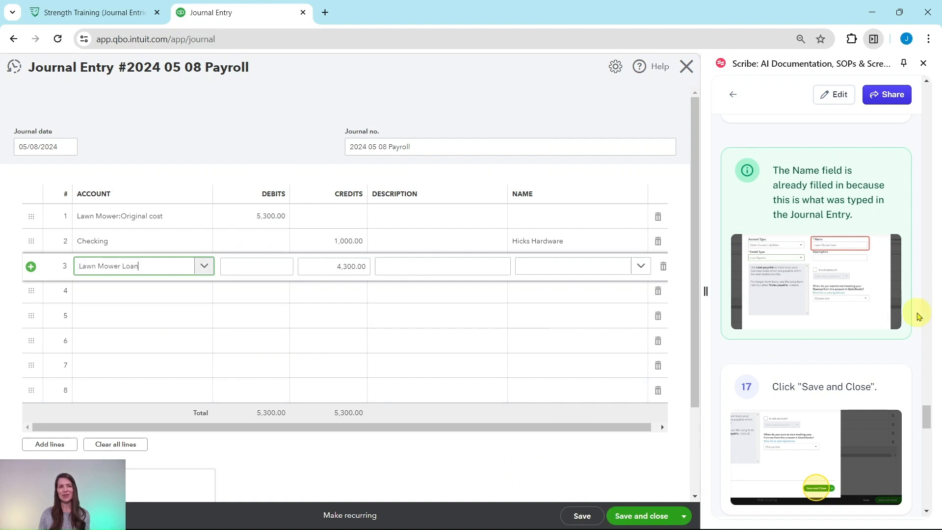
Save and close the journal entry with the Lawn Mower Loan account on its third line.
{"action": "scroll", "coordinate": [881, 298], "scroll_direction": "down", "scroll_amount": 7}
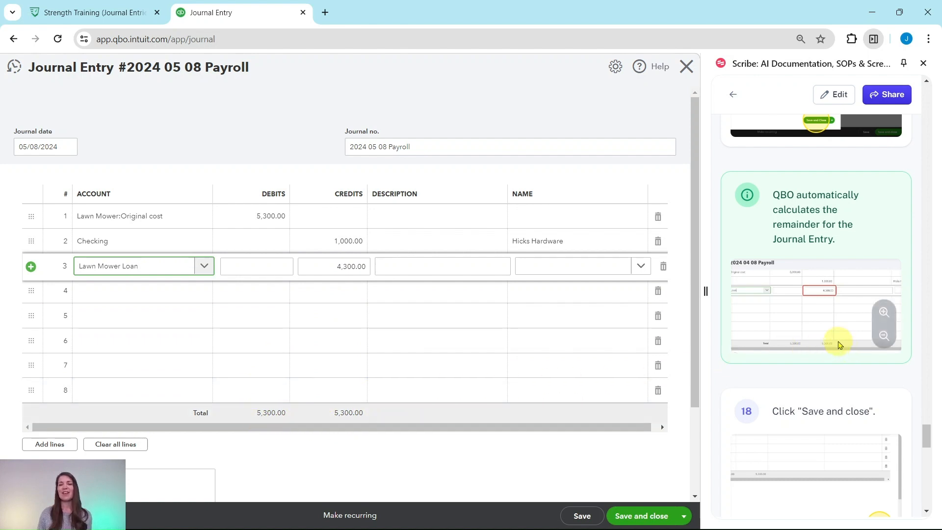
{"action": "scroll", "coordinate": [838, 345], "scroll_direction": "down", "scroll_amount": 5}
{"action": "scroll", "coordinate": [819, 307], "scroll_direction": "down", "scroll_amount": 1}
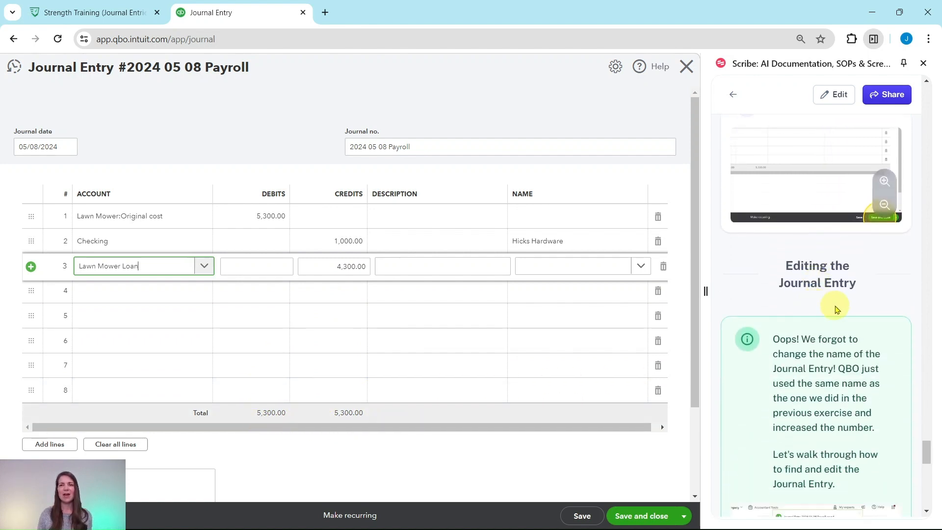
{"action": "scroll", "coordinate": [820, 290], "scroll_direction": "up", "scroll_amount": 1}
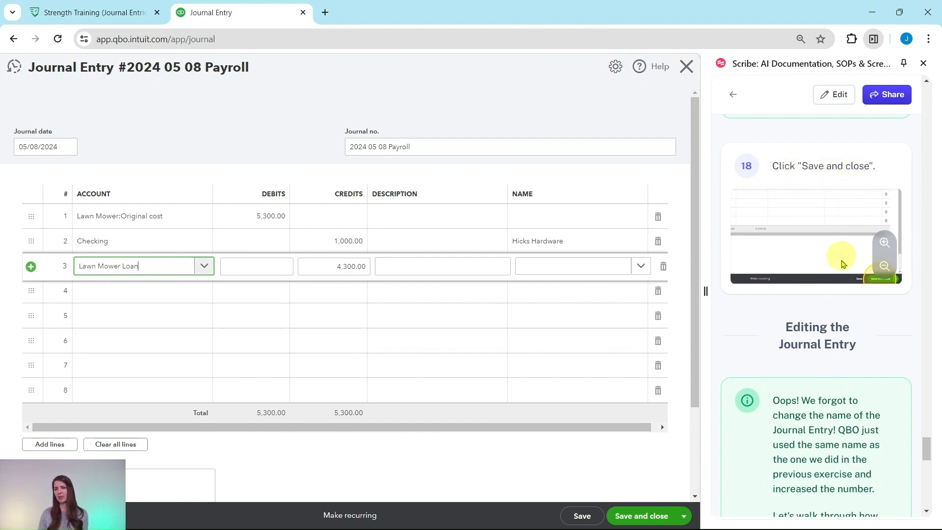
{"action": "left_click", "coordinate": [646, 517]}
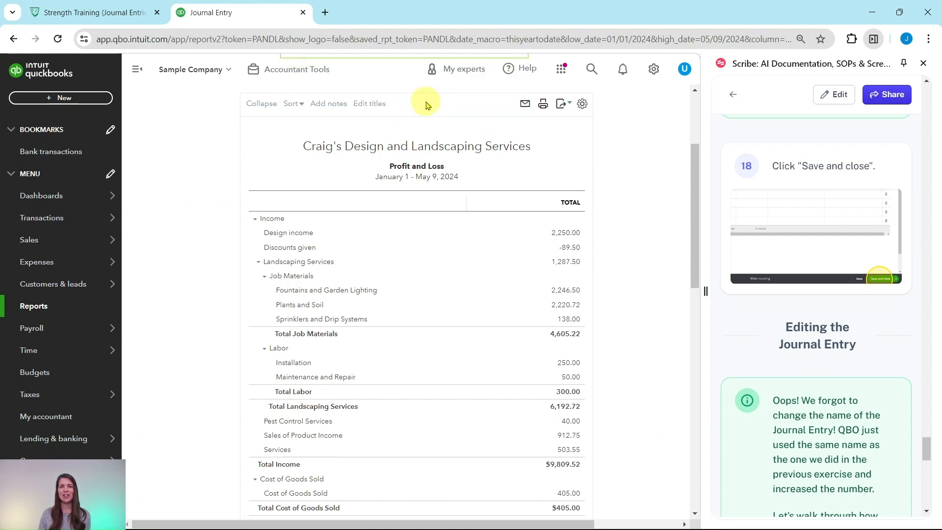
Follow the guide's section on editing the journal entry and open a new blank journal entry.
{"action": "scroll", "coordinate": [790, 325], "scroll_direction": "down", "scroll_amount": 4}
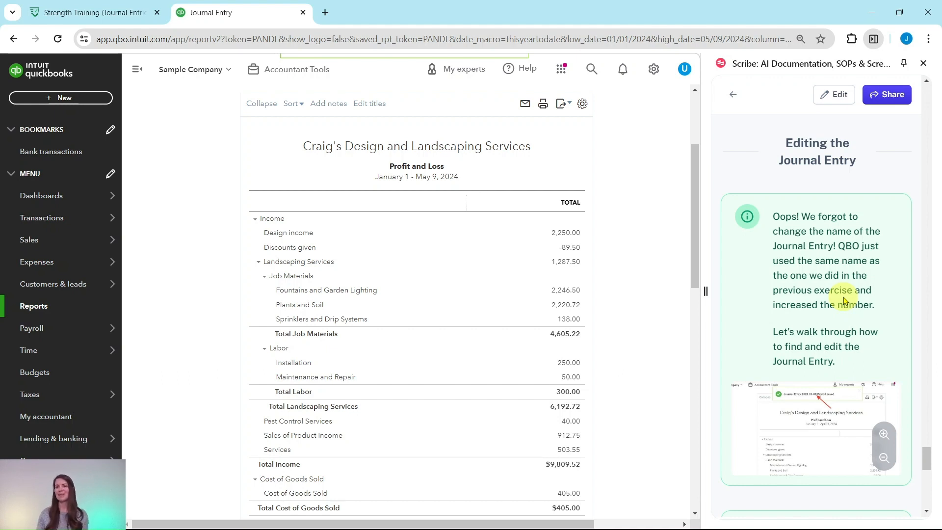
{"action": "scroll", "coordinate": [841, 300], "scroll_direction": "down", "scroll_amount": 5}
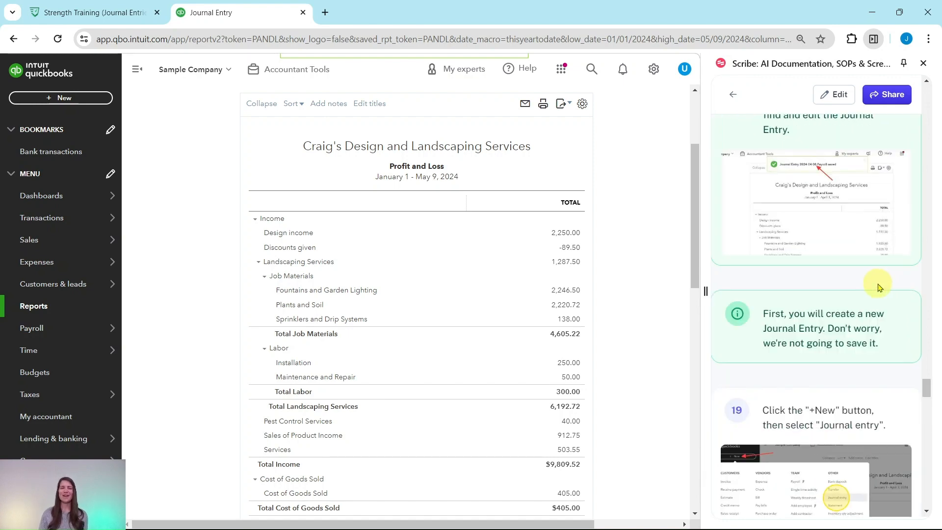
{"action": "scroll", "coordinate": [868, 268], "scroll_direction": "down", "scroll_amount": 1}
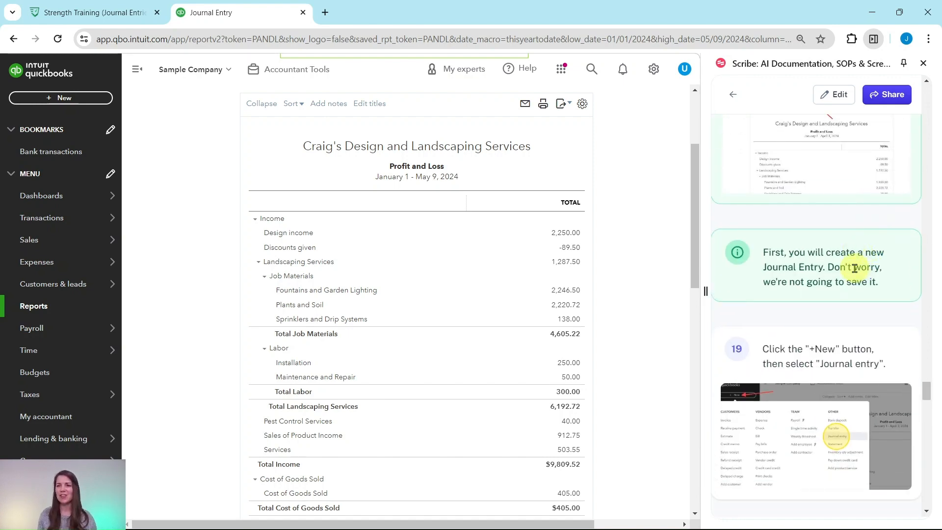
{"action": "scroll", "coordinate": [856, 275], "scroll_direction": "up", "scroll_amount": 3}
{"action": "scroll", "coordinate": [854, 275], "scroll_direction": "up", "scroll_amount": 1}
{"action": "scroll", "coordinate": [839, 300], "scroll_direction": "down", "scroll_amount": 4}
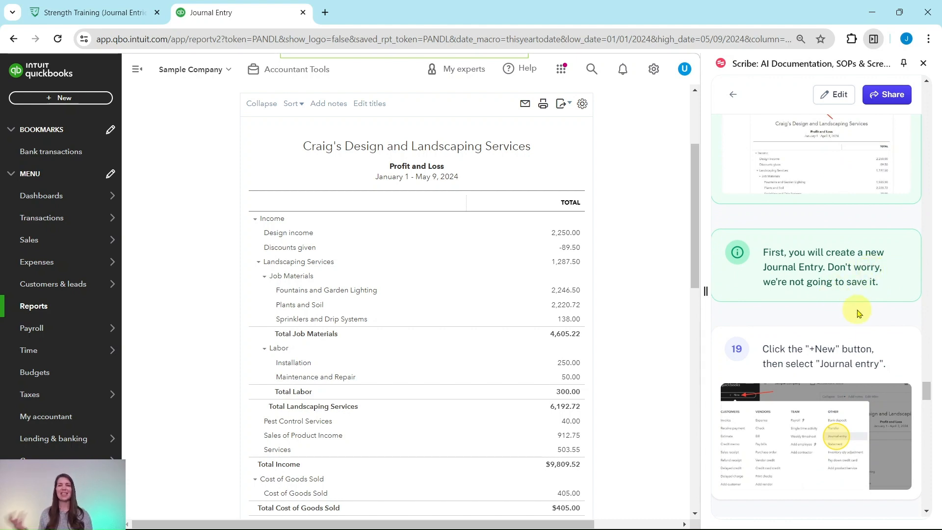
{"action": "scroll", "coordinate": [860, 313], "scroll_direction": "down", "scroll_amount": 1}
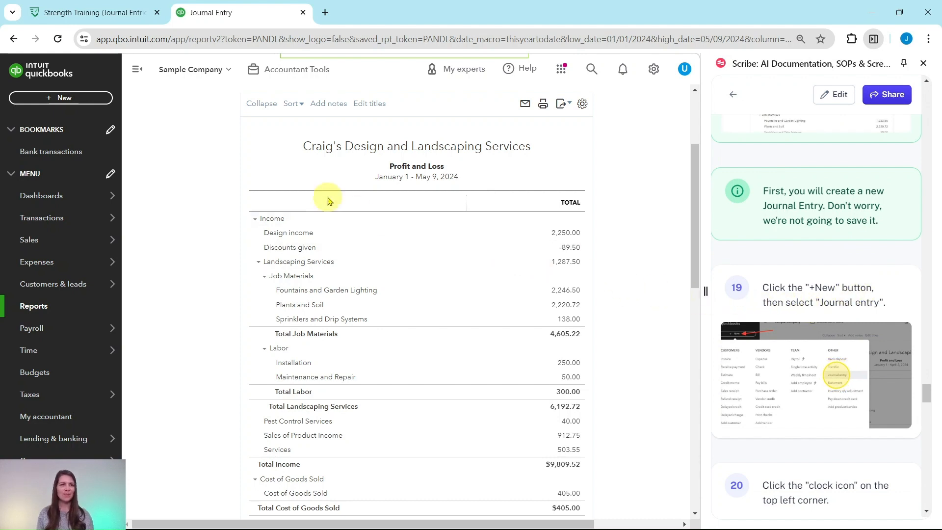
{"action": "left_click", "coordinate": [68, 107]}
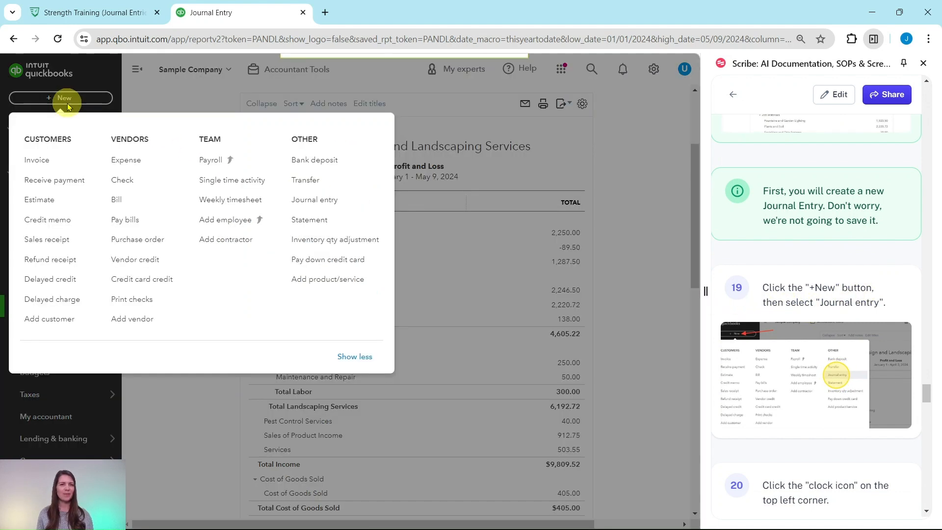
{"action": "left_click", "coordinate": [314, 199]}
Look through the recent journal entries and open the one dated 05/08/2024 for editing.
{"action": "scroll", "coordinate": [804, 259], "scroll_direction": "down", "scroll_amount": 6}
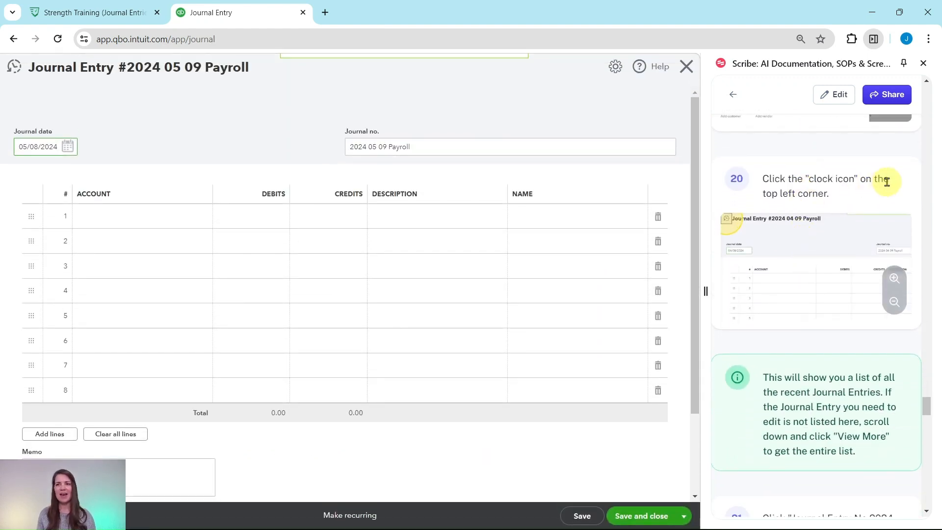
{"action": "left_click", "coordinate": [13, 71]}
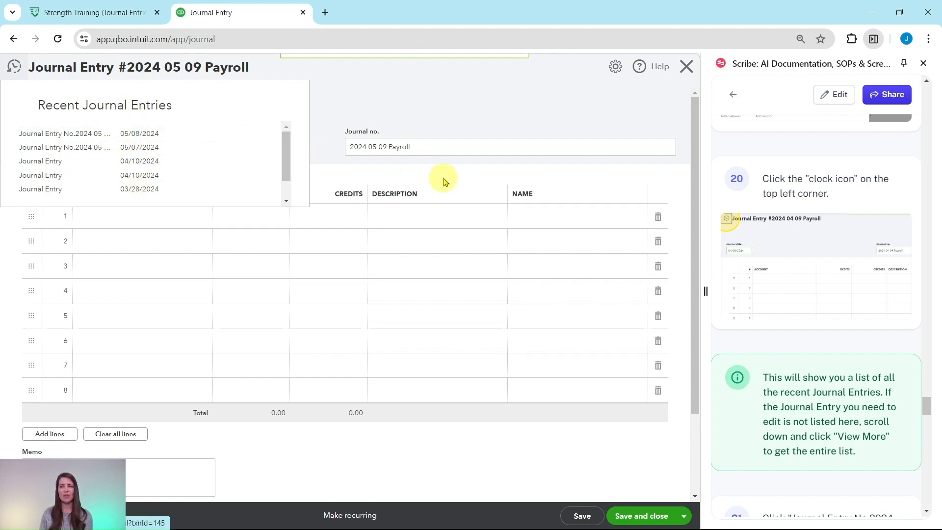
{"action": "scroll", "coordinate": [862, 292], "scroll_direction": "down", "scroll_amount": 3}
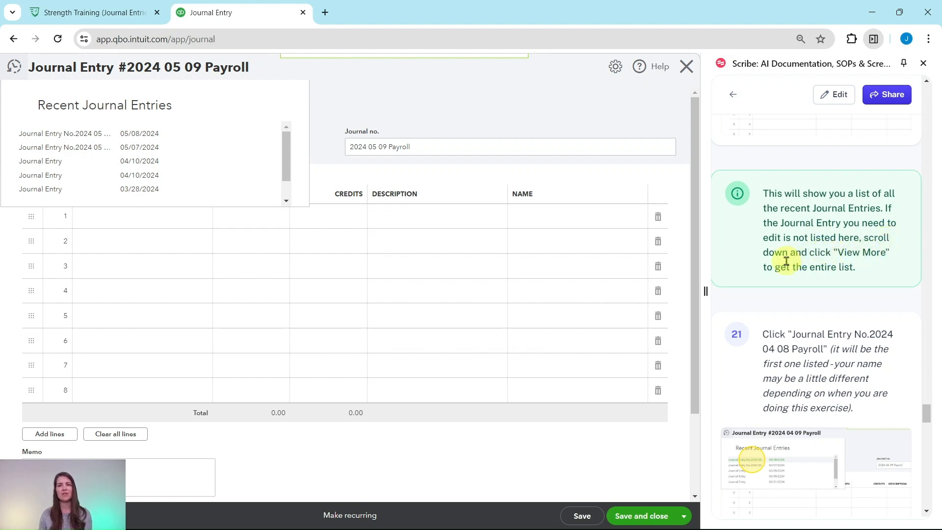
{"action": "scroll", "coordinate": [238, 159], "scroll_direction": "down", "scroll_amount": 2}
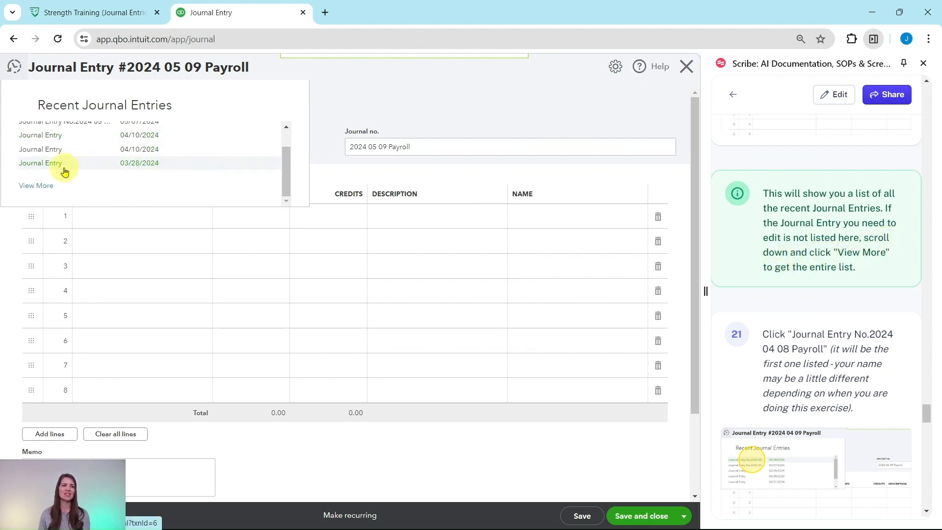
{"action": "scroll", "coordinate": [186, 170], "scroll_direction": "up", "scroll_amount": 2}
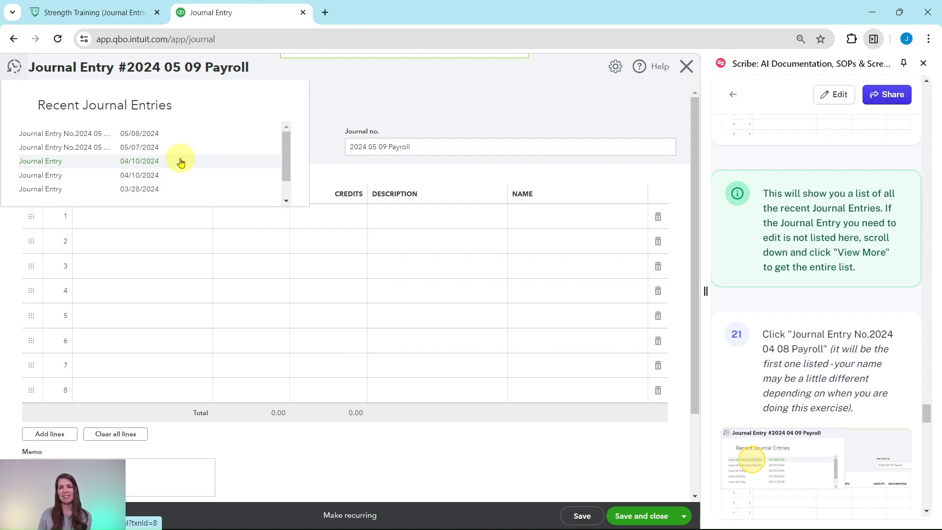
{"action": "scroll", "coordinate": [834, 252], "scroll_direction": "down", "scroll_amount": 4}
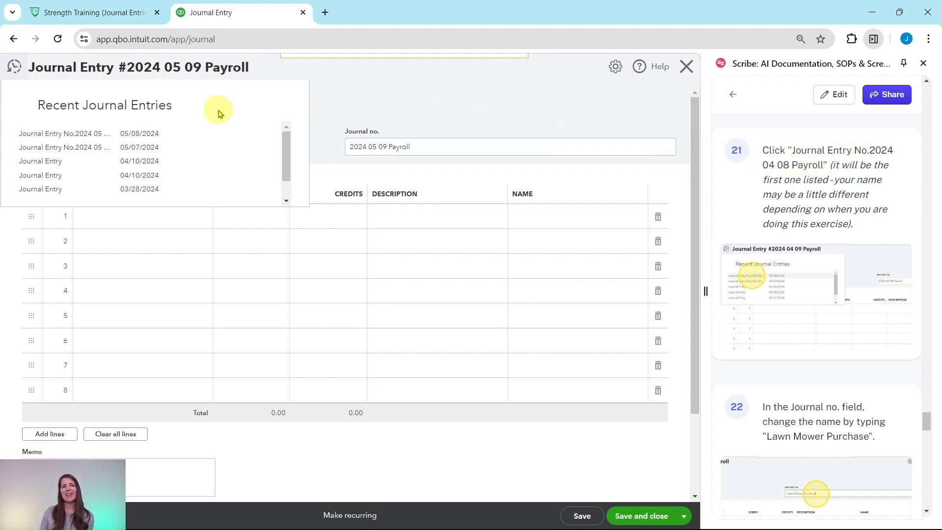
{"action": "left_click", "coordinate": [54, 137]}
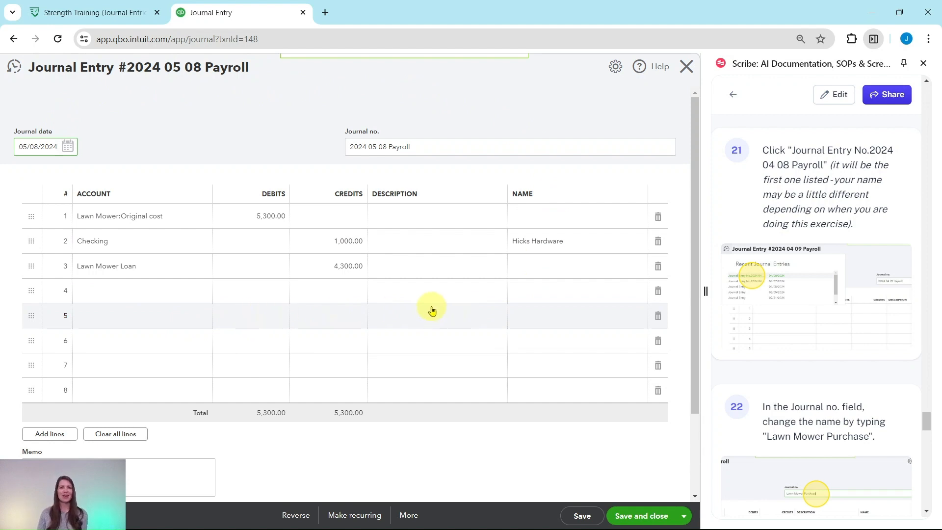
Replace the journal number of the opened entry with Lawn Mower Purchase.
{"action": "scroll", "coordinate": [817, 298], "scroll_direction": "down", "scroll_amount": 5}
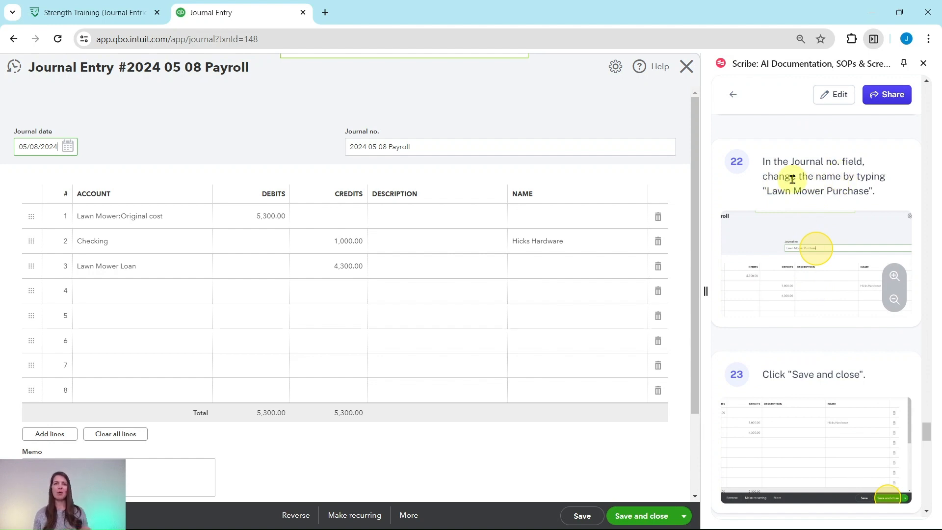
{"action": "left_click", "coordinate": [413, 147]}
{"action": "left_click_drag", "start_coordinate": [412, 147], "coordinate": [330, 150]}
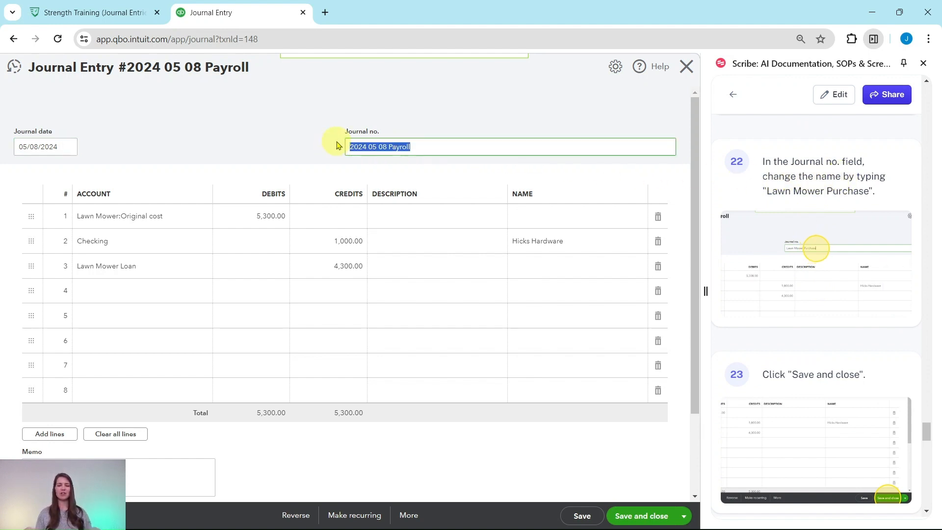
{"action": "type", "text": "Lawn Mower Purchase"}
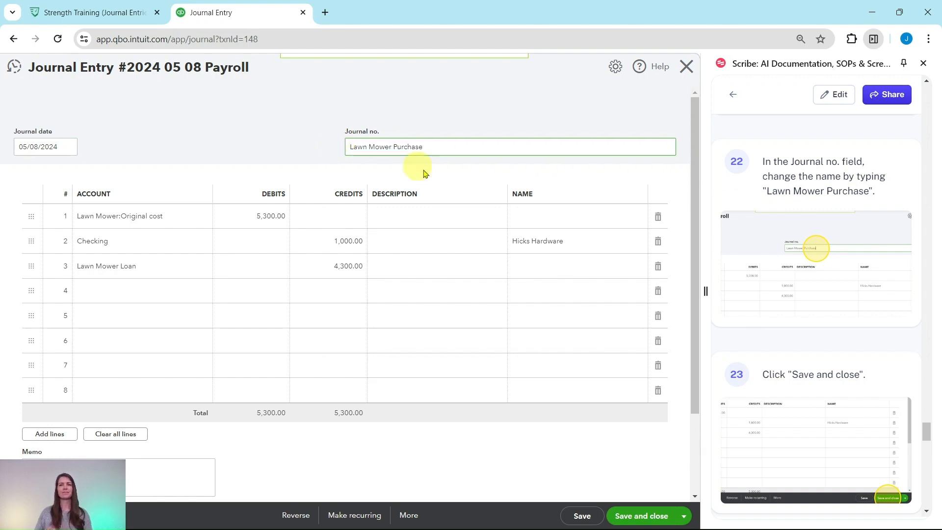
Save and close the renamed Lawn Mower Purchase journal entry.
{"action": "scroll", "coordinate": [778, 267], "scroll_direction": "down", "scroll_amount": 3}
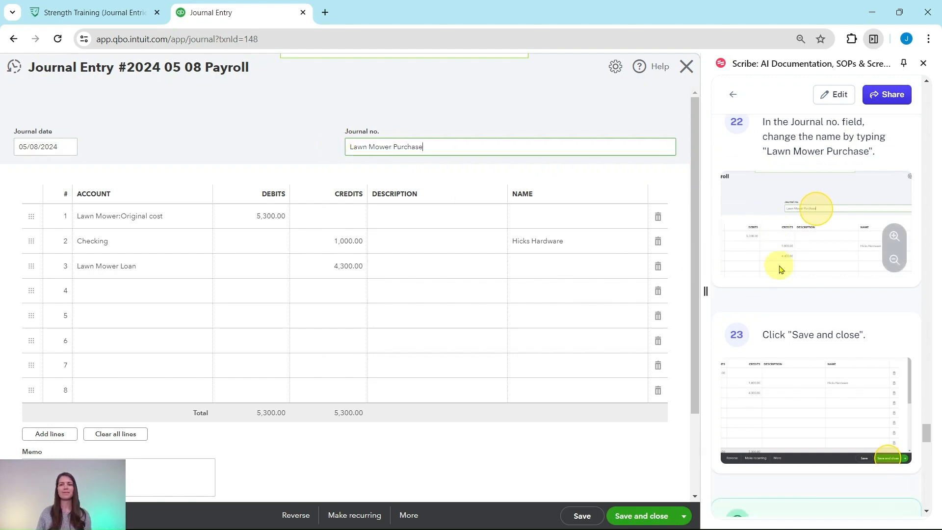
{"action": "scroll", "coordinate": [776, 271], "scroll_direction": "down", "scroll_amount": 1}
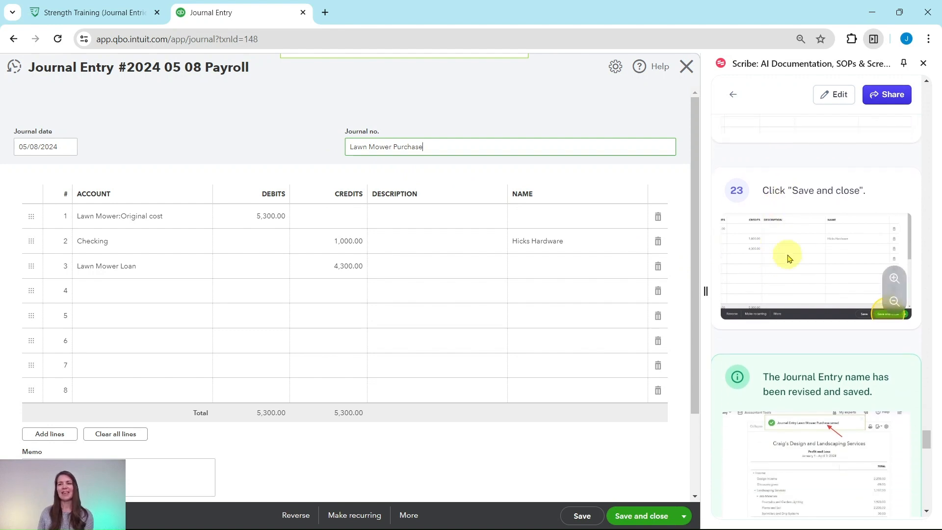
{"action": "scroll", "coordinate": [832, 201], "scroll_direction": "down", "scroll_amount": 2}
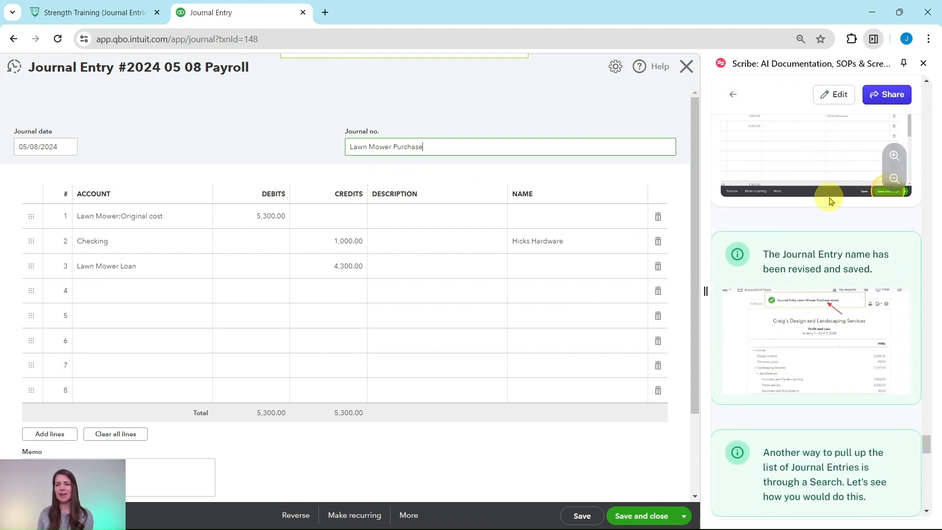
{"action": "left_click", "coordinate": [644, 512]}
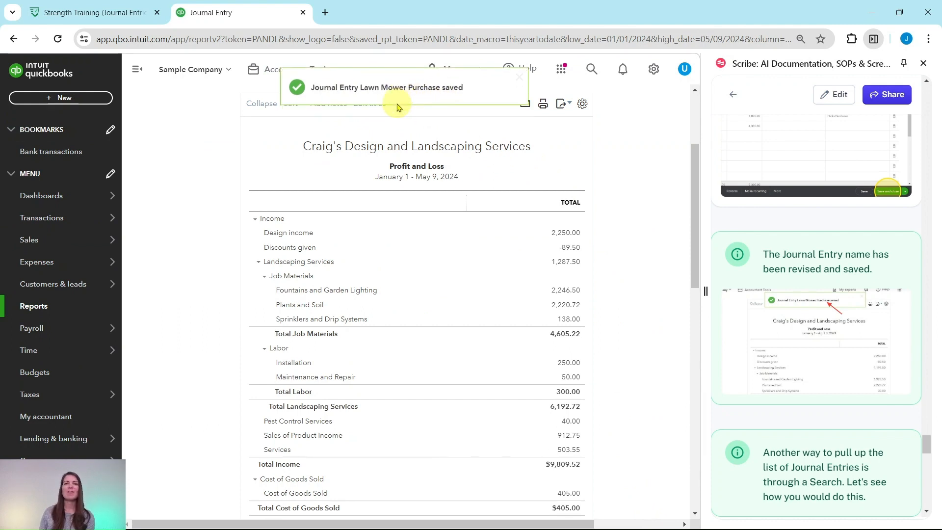
{"action": "scroll", "coordinate": [810, 270], "scroll_direction": "down", "scroll_amount": 6}
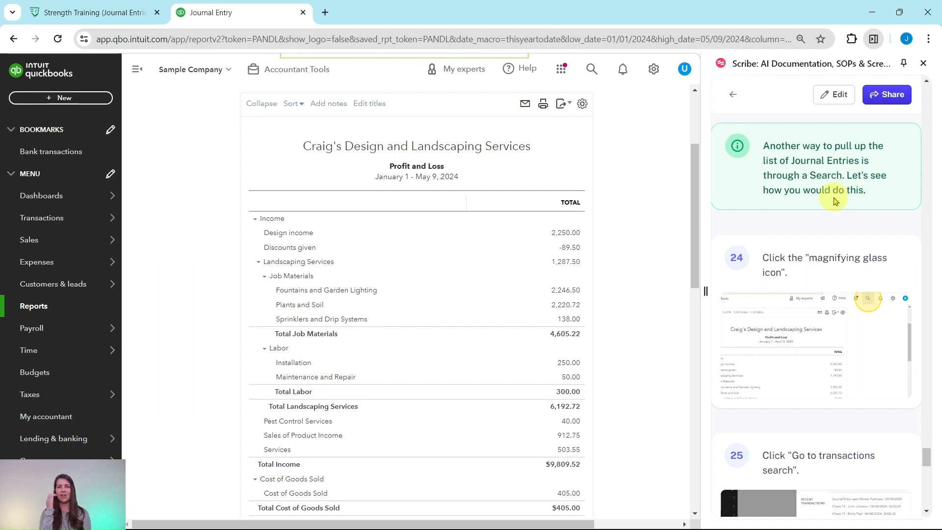
Open the full transactions search page from the global search, following the guide's alternative way to list journal entries.
{"action": "scroll", "coordinate": [841, 209], "scroll_direction": "down", "scroll_amount": 3}
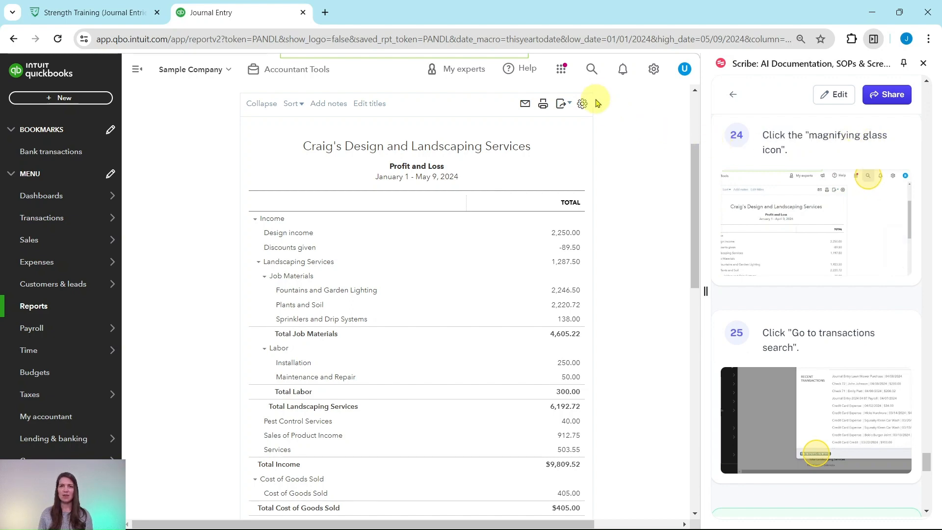
{"action": "left_click", "coordinate": [591, 74]}
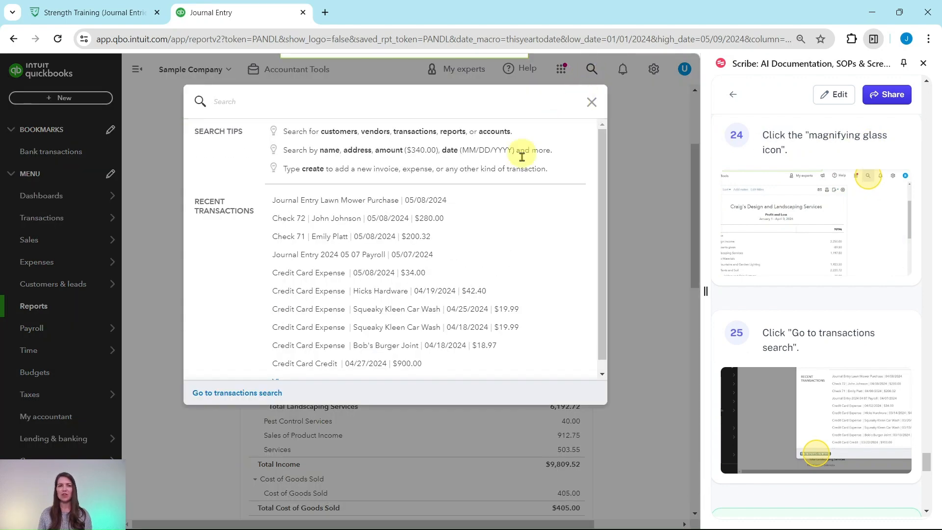
{"action": "left_click", "coordinate": [233, 396]}
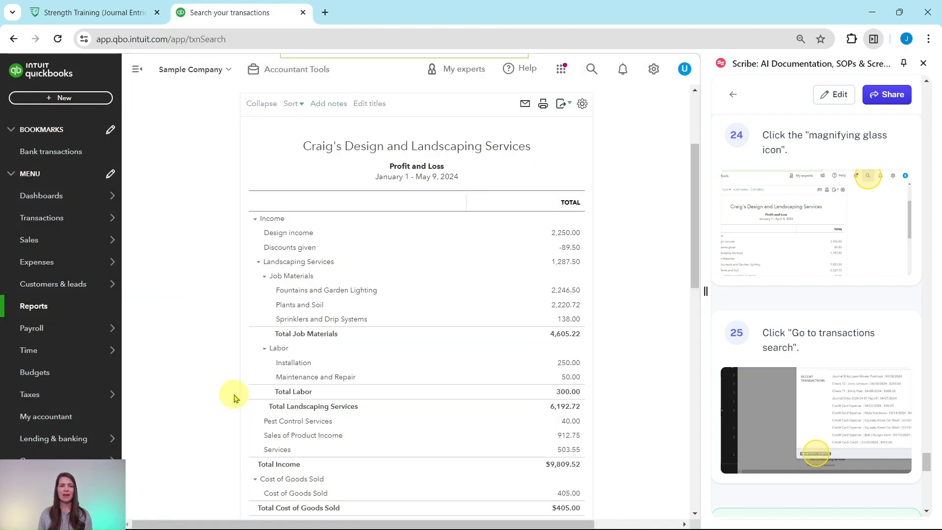
Follow the guide's filtering instructions and filter the transactions list by the transaction type Journal.
{"action": "scroll", "coordinate": [809, 345], "scroll_direction": "down", "scroll_amount": 2}
{"action": "scroll", "coordinate": [809, 345], "scroll_direction": "down", "scroll_amount": 5}
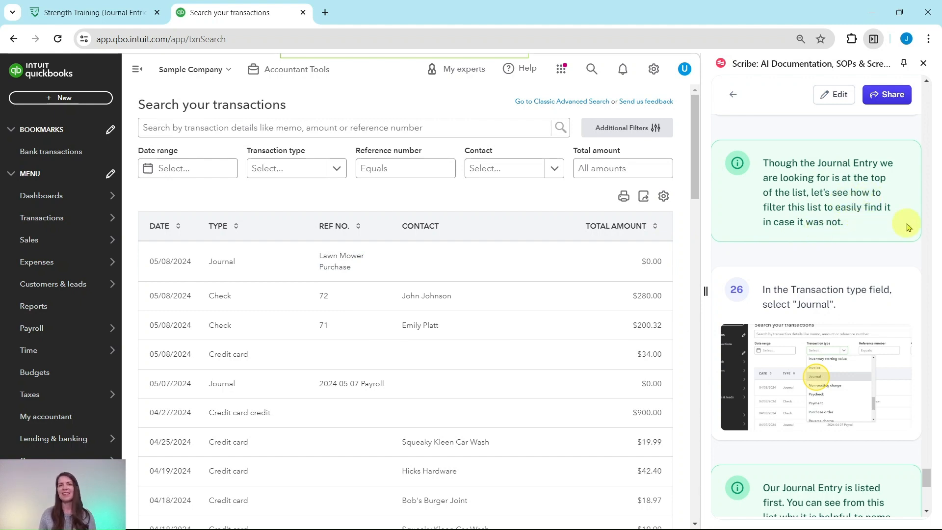
{"action": "scroll", "coordinate": [877, 230], "scroll_direction": "down", "scroll_amount": 3}
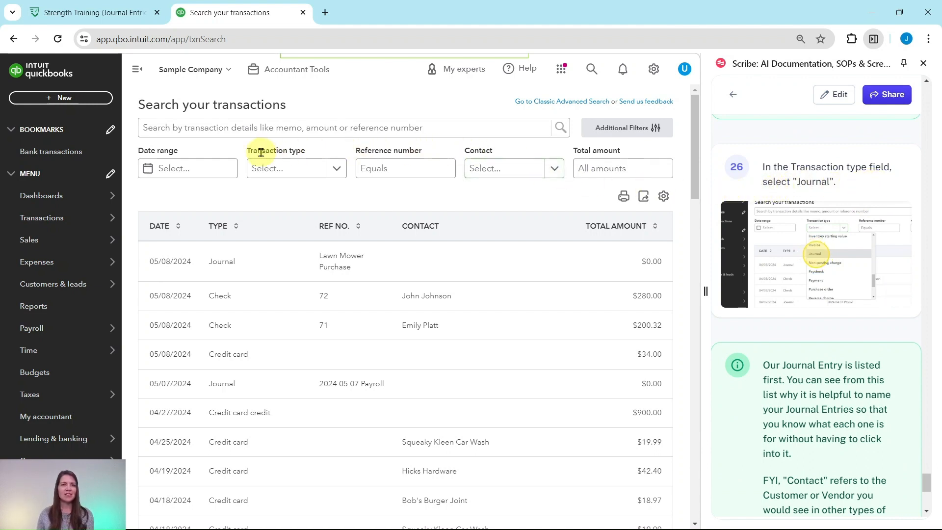
{"action": "left_click", "coordinate": [336, 170]}
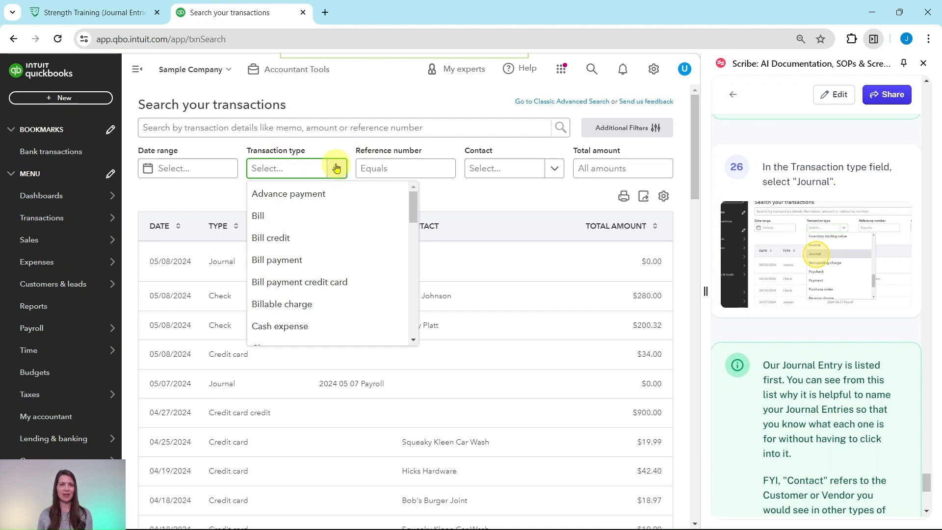
{"action": "scroll", "coordinate": [307, 214], "scroll_direction": "down", "scroll_amount": 6}
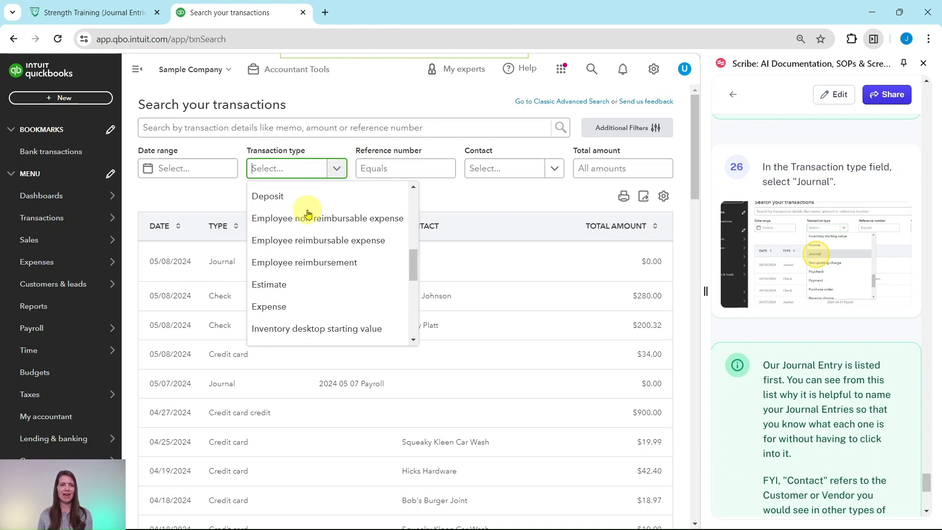
{"action": "scroll", "coordinate": [307, 214], "scroll_direction": "down", "scroll_amount": 4}
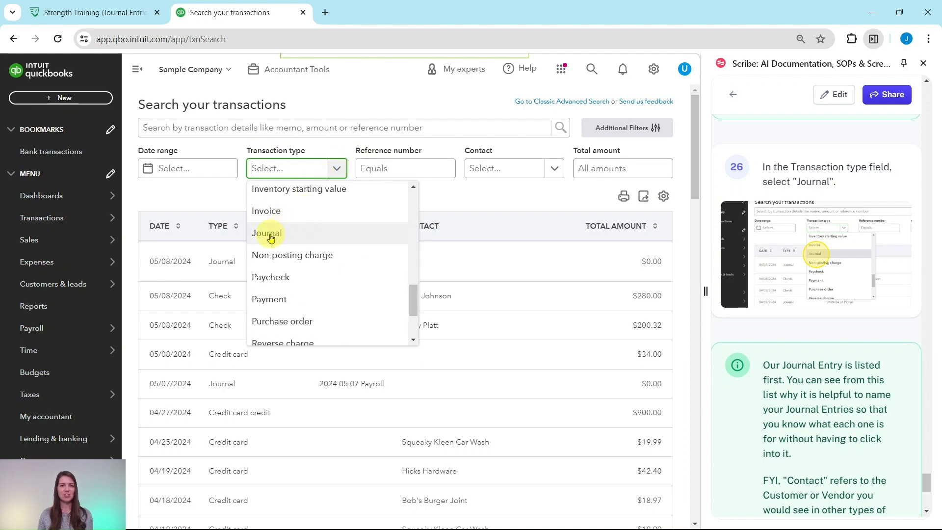
{"action": "left_click", "coordinate": [271, 238]}
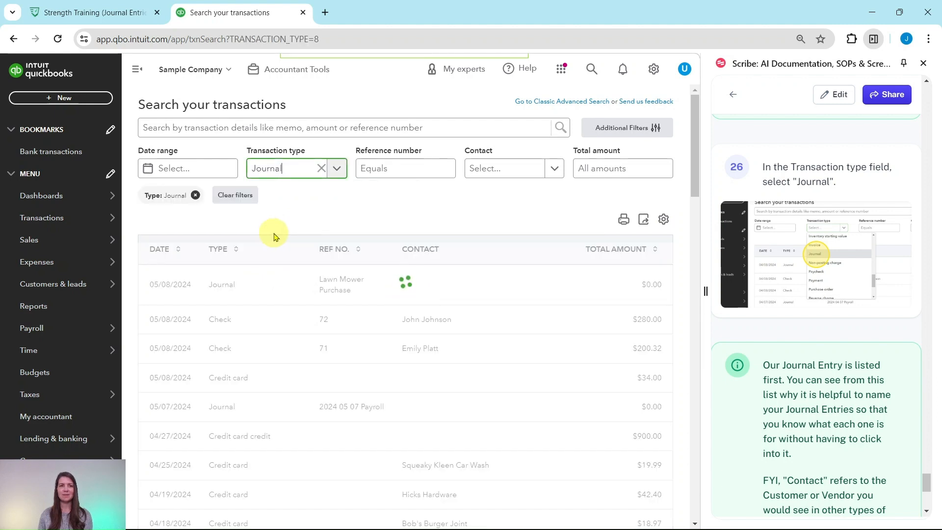
Read the guide's closing notes on the Contact and Total amount fields and compare them with the filtered journal list.
{"action": "scroll", "coordinate": [799, 274], "scroll_direction": "down", "scroll_amount": 1}
{"action": "scroll", "coordinate": [800, 273], "scroll_direction": "down", "scroll_amount": 2}
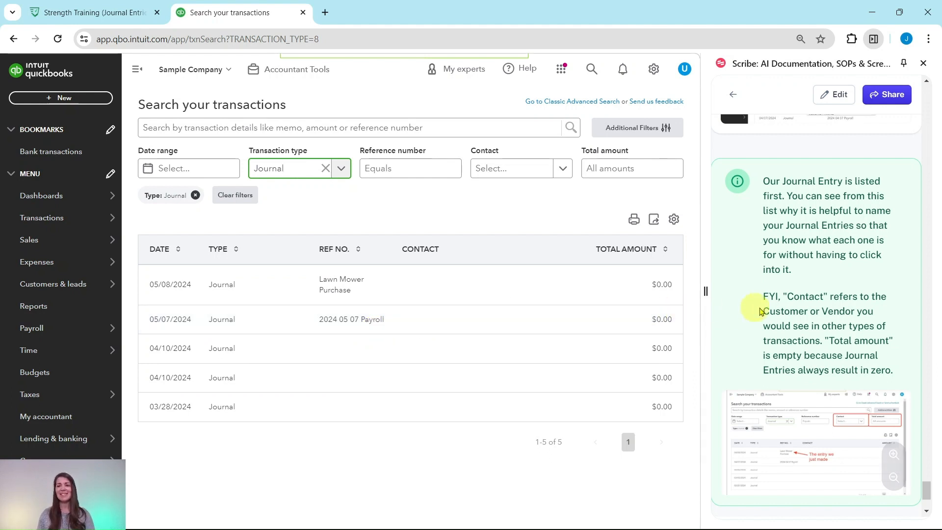
{"action": "scroll", "coordinate": [766, 311], "scroll_direction": "down", "scroll_amount": 3}
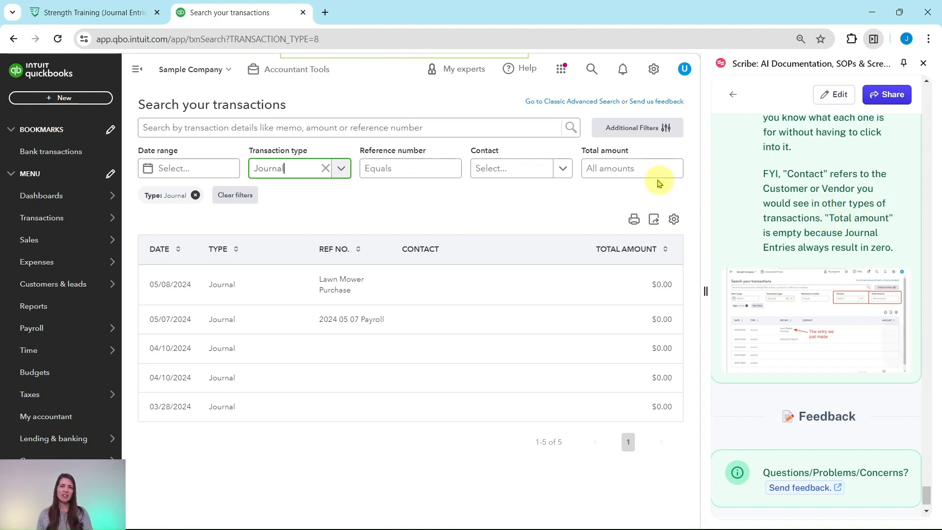
{"action": "left_click", "coordinate": [646, 170]}
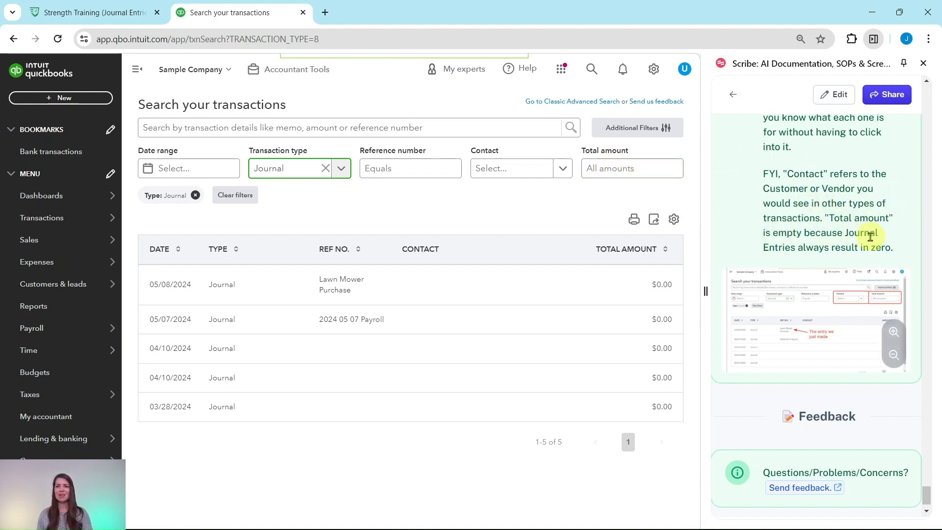